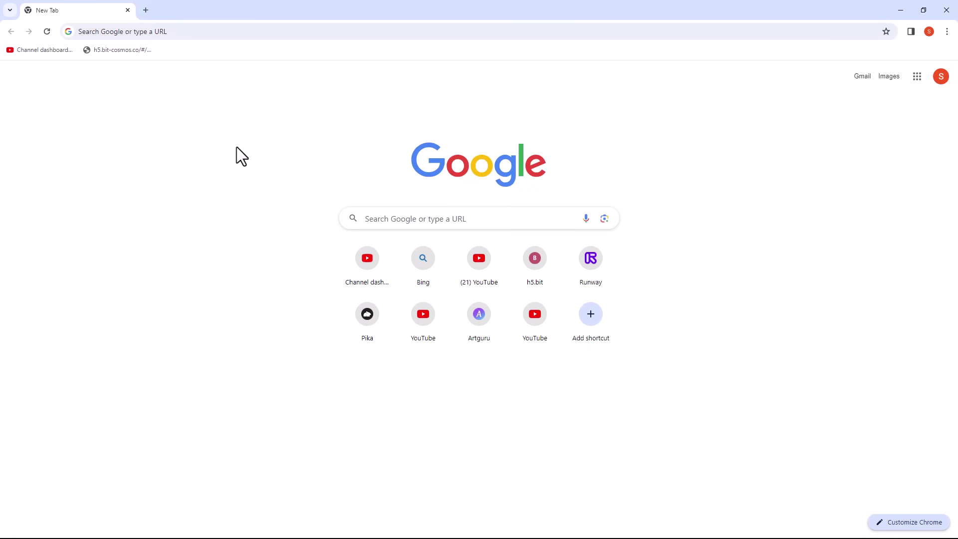
Step: Go to bing.com from the Chrome address bar
left_click(160, 33)
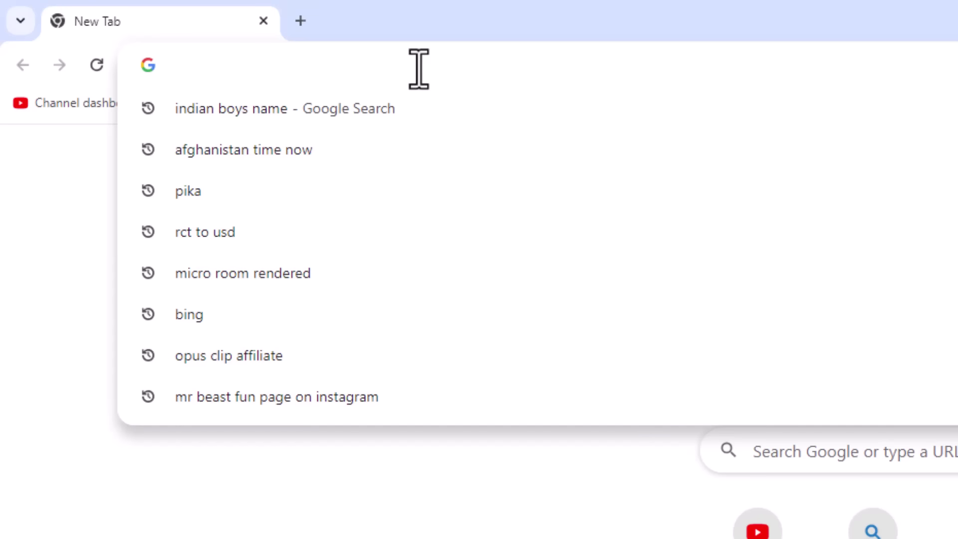
type("bing.com")
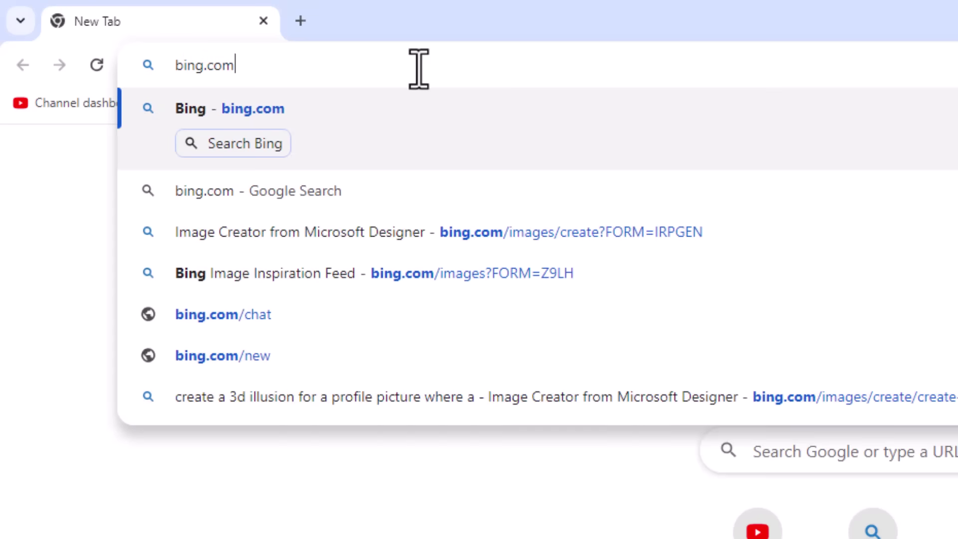
key("Return")
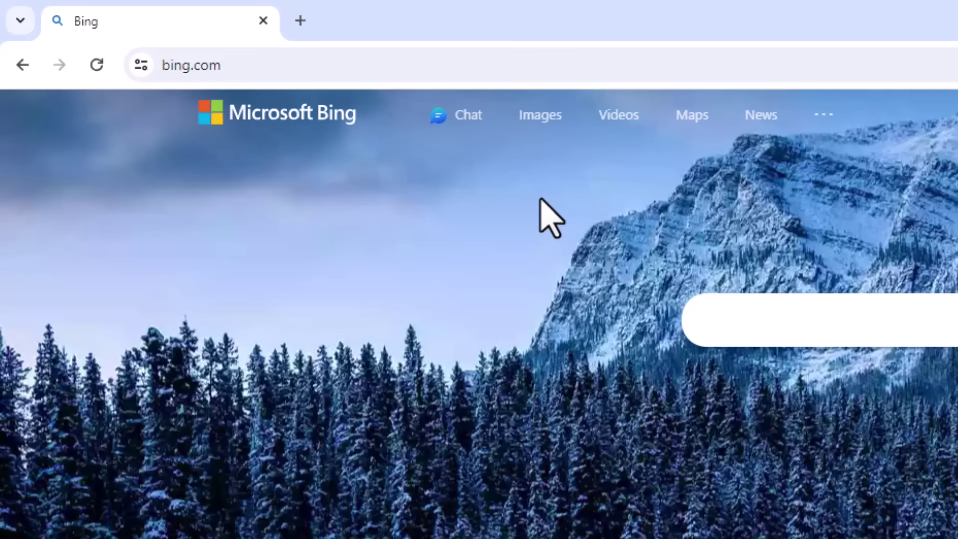
Step: Go from Bing Images to Image Creator and place the cursor in its prompt box
left_click(530, 119)
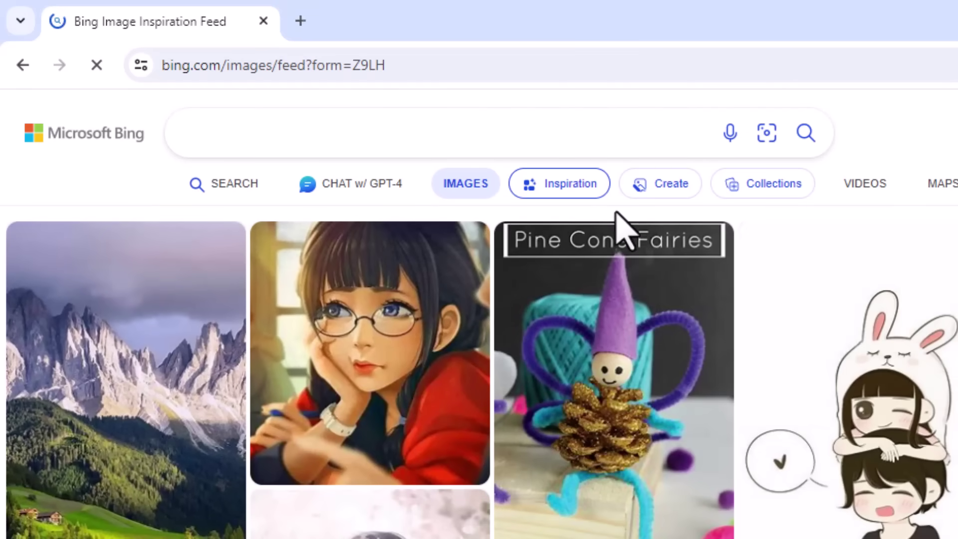
left_click(662, 197)
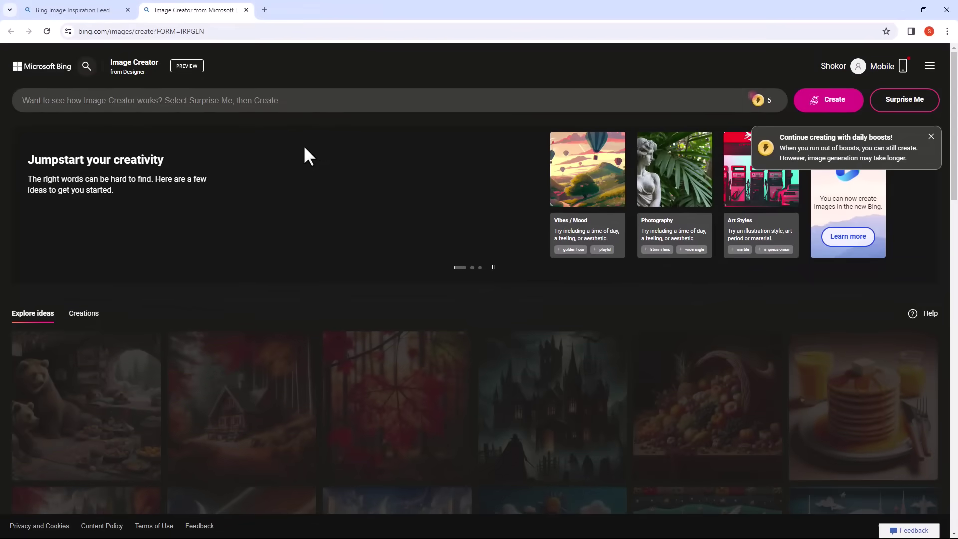
left_click(98, 104)
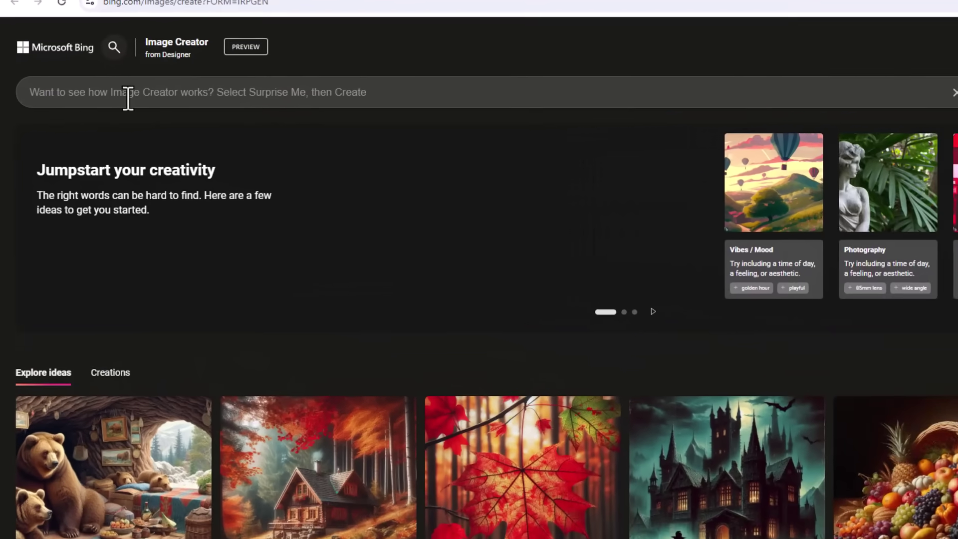
Step: Type a prompt for a 3D couple on a wingback chair in Real Madrid FC hoodies, sneakers and glasses
type("create ")
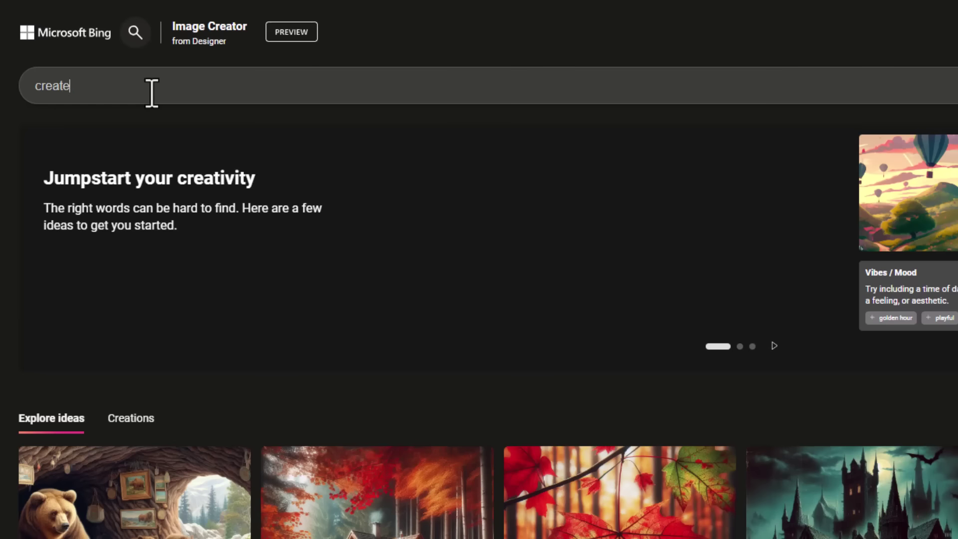
type("a 3D realist")
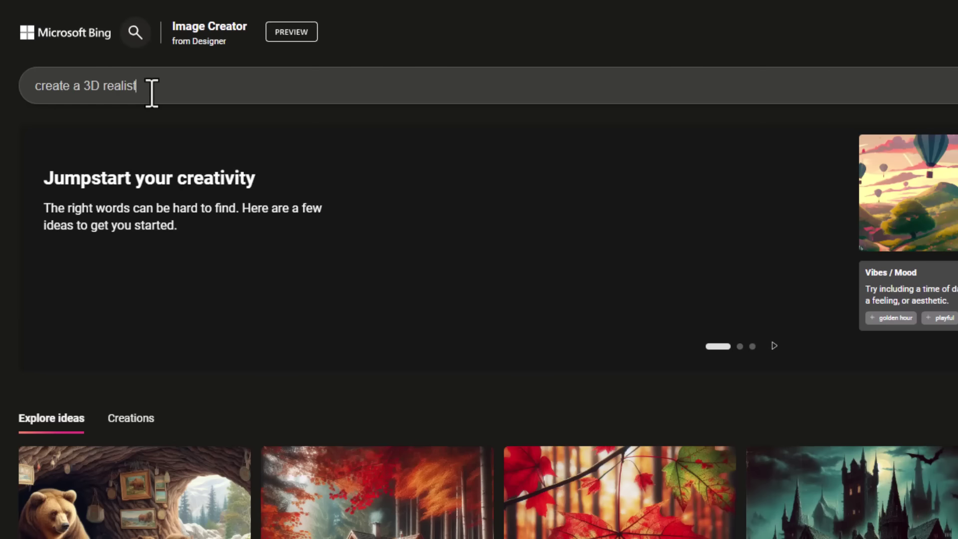
type("ic image whe")
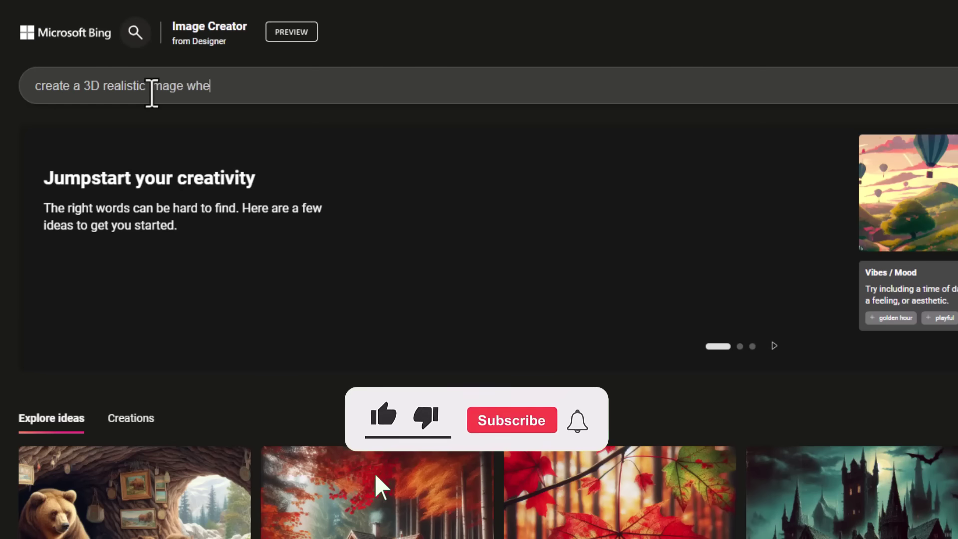
type("re a c")
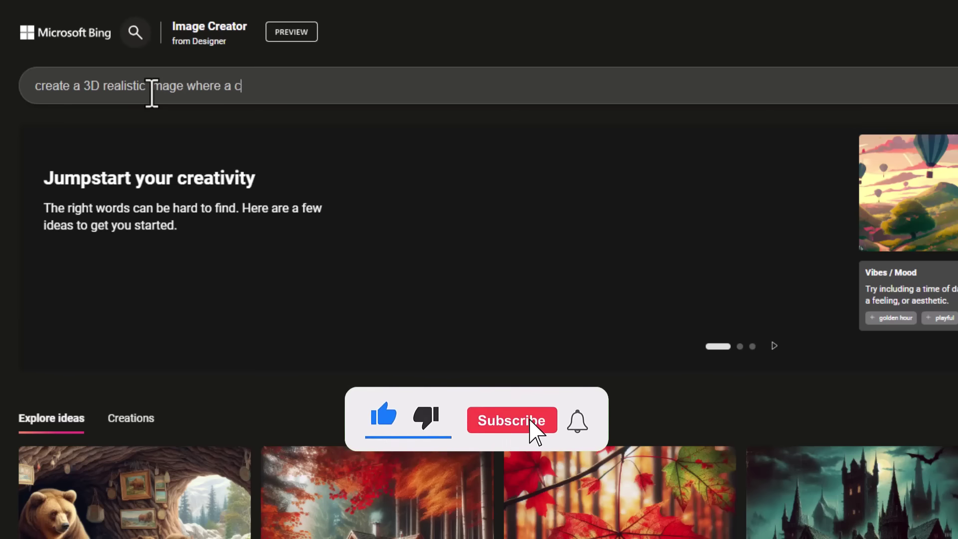
type("ouple in whi")
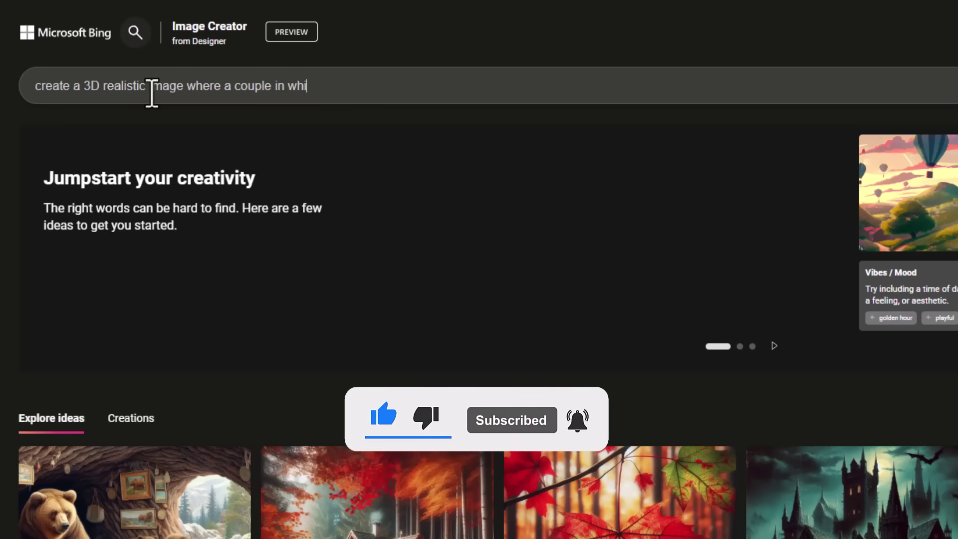
type("te casually ")
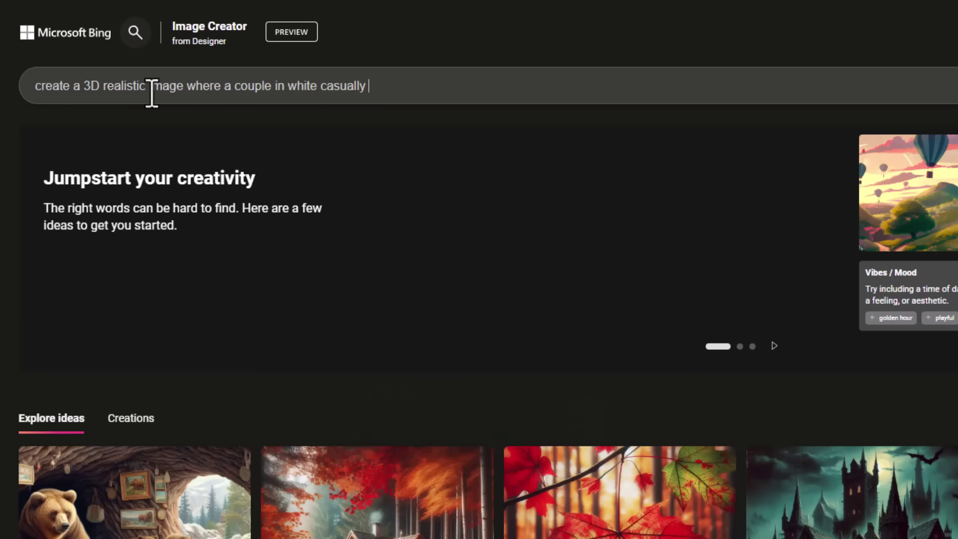
type("on a wingba")
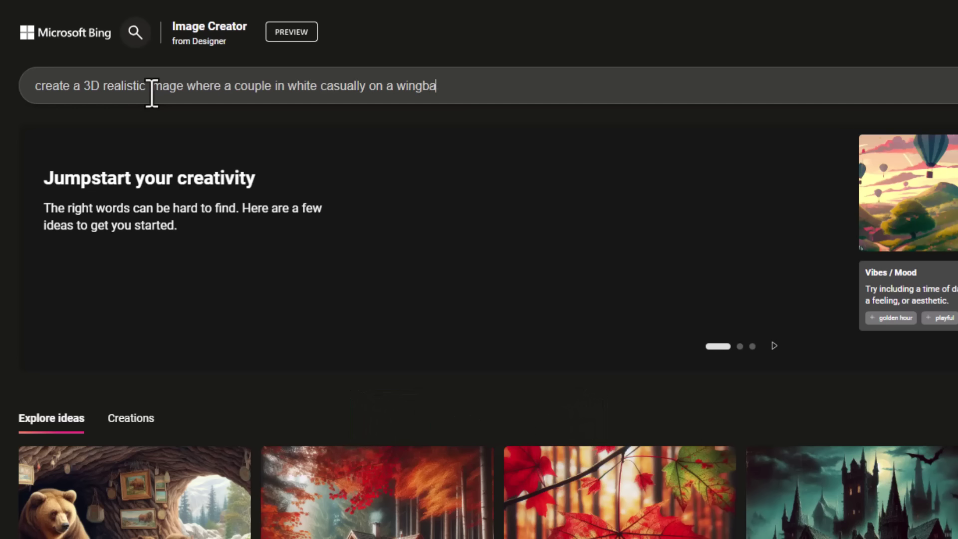
type("ck chair, wearing")
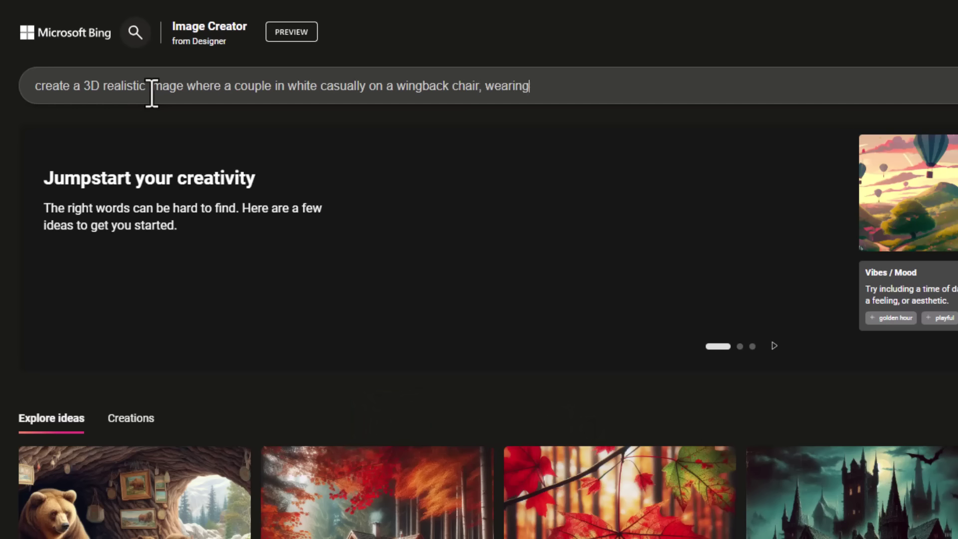
type(" l RealM")
key("BackSpace")
type("Madrid")
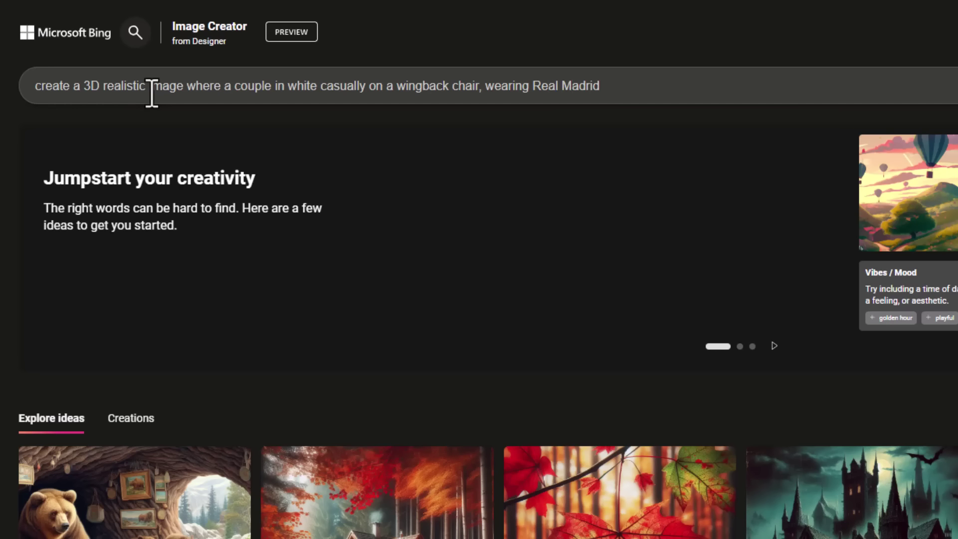
type(" FC hoodie, Sneakers ")
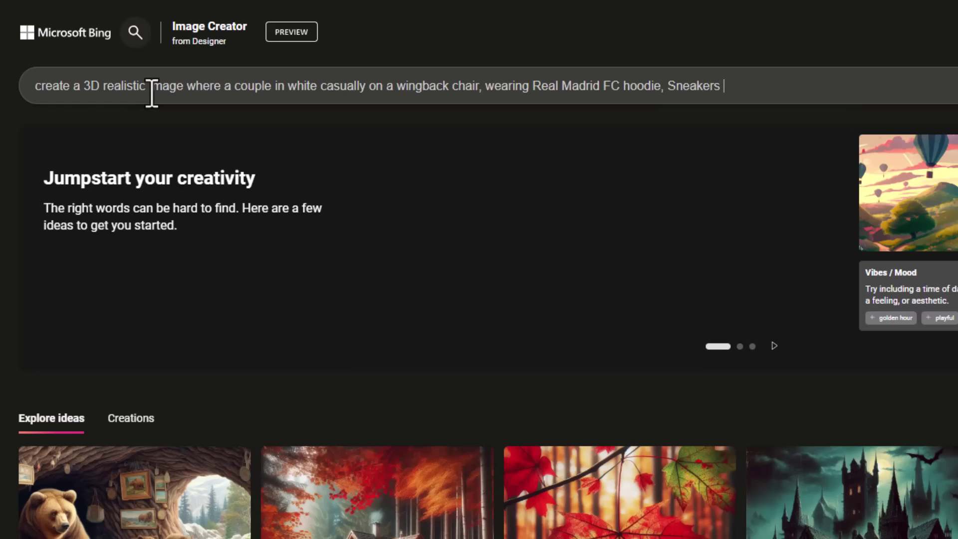
type("and Glasess")
key("BackSpace")
key("BackSpace")
key("BackSpace")
key("BackSpace")
key("BackSpace")
key("BackSpace")
key("BackSpace")
type("glasses. ")
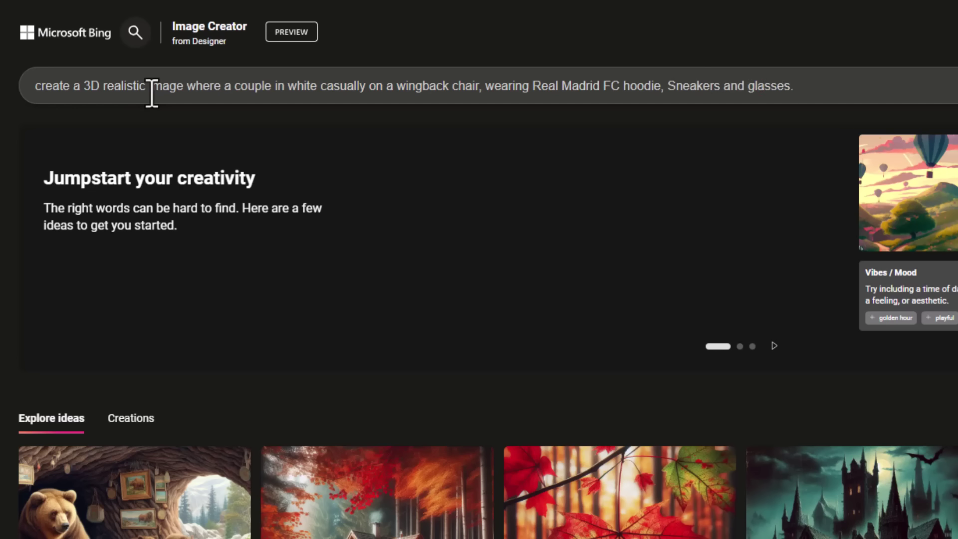
type("Thi boy ")
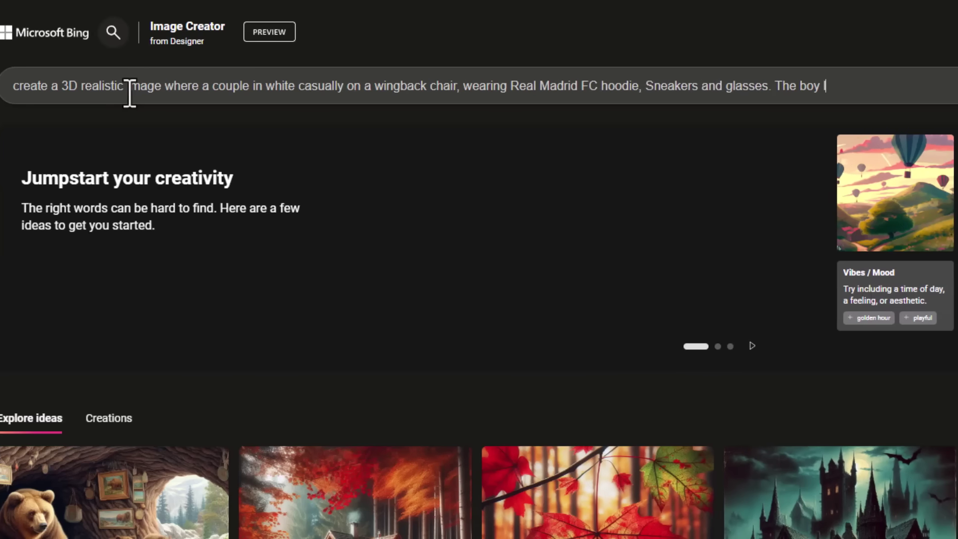
type("look")
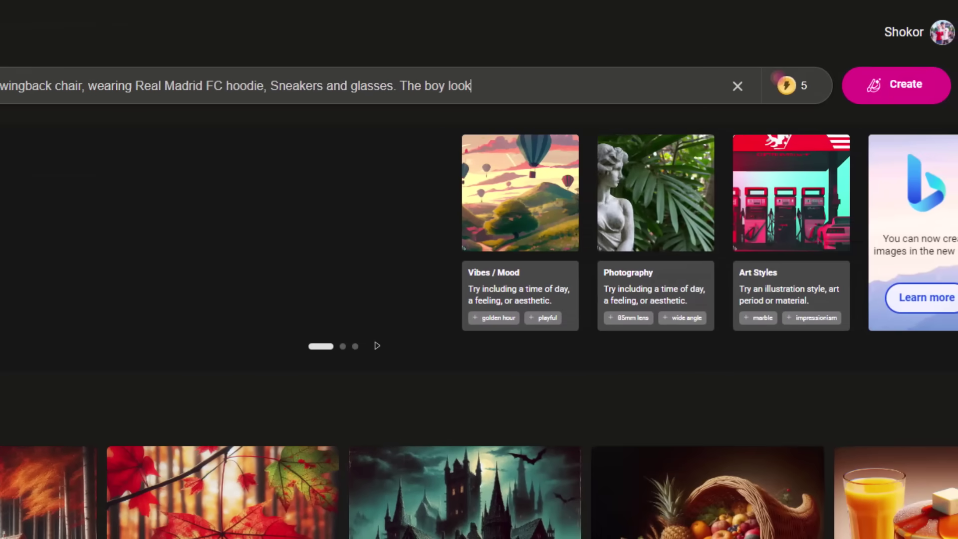
type("s ahead, the ")
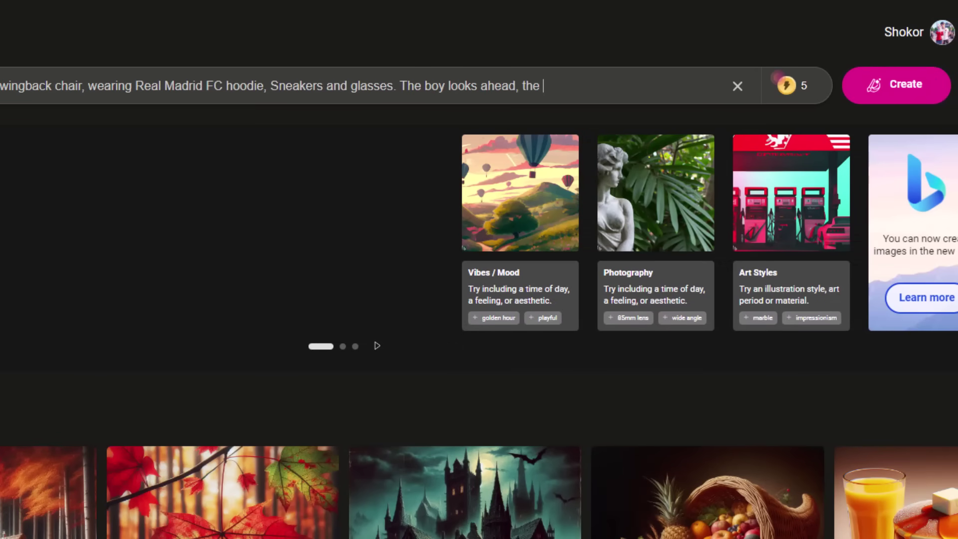
type("background")
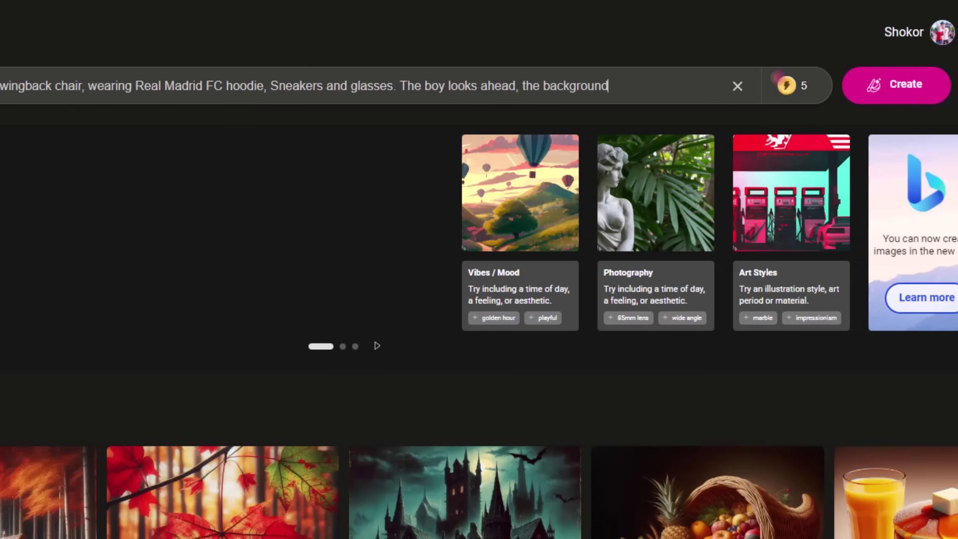
type(" features \"R")
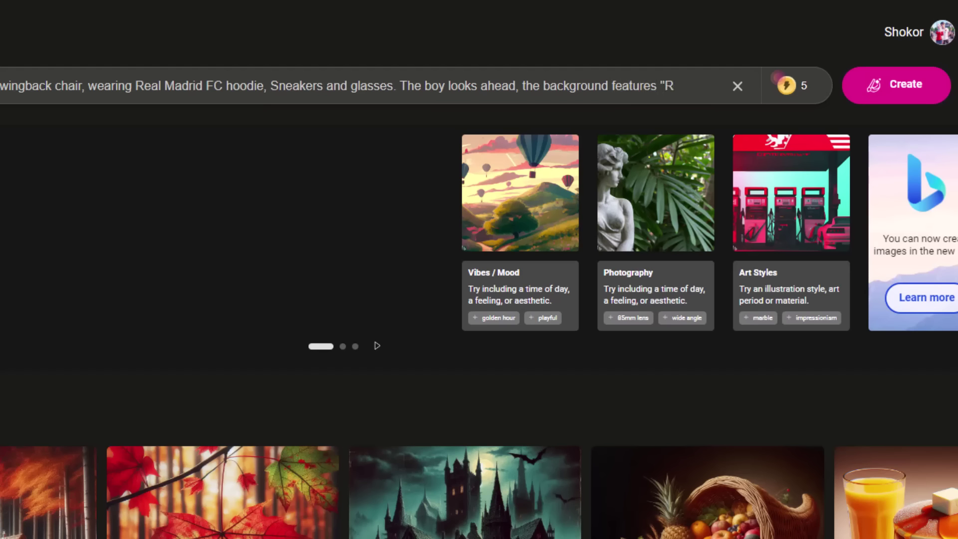
type("%")
Step: Add 'R&C' in big capital golden letters on the white lighting wall to the prompt
key("BackSpace")
type("&C in bing")
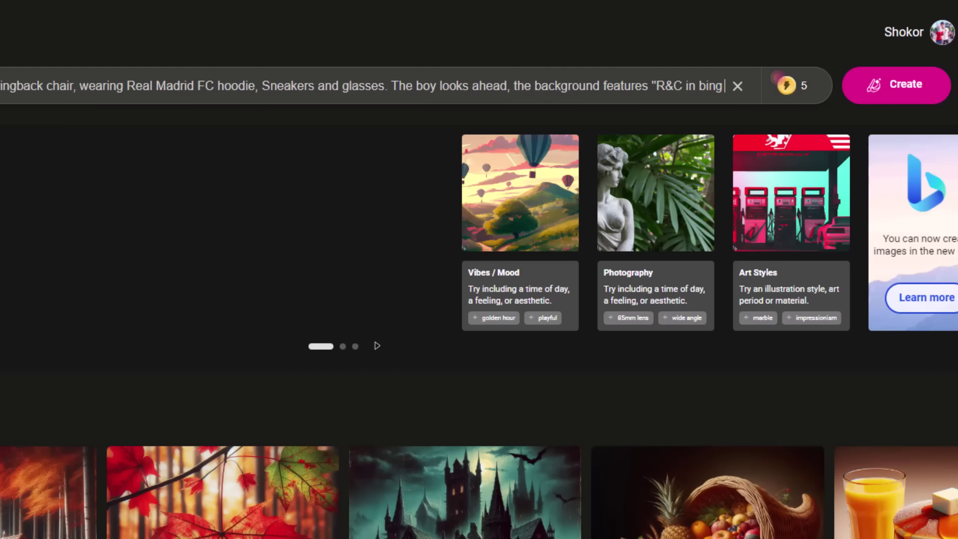
type(" and capital gold")
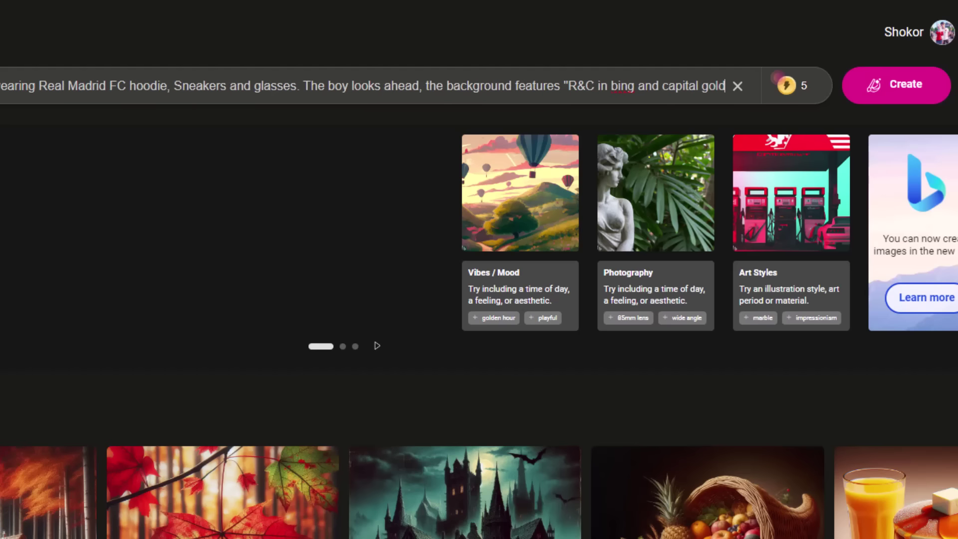
left_click(632, 86)
key("BackSpace")
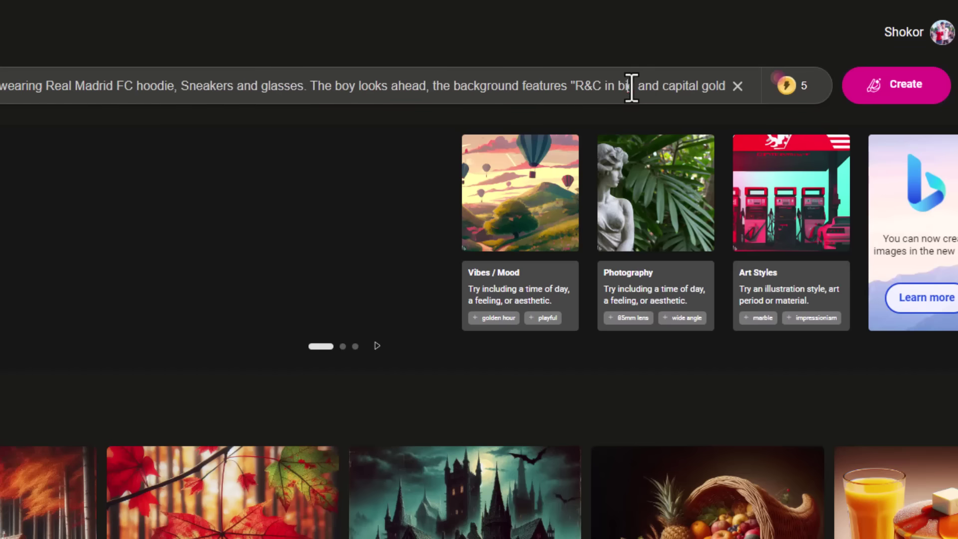
type("g")
key("Right")
key("Right")
key("Right")
key("Right")
key("Right")
key("Right")
key("Right")
key("Right")
key("Right")
key("Right")
key("Right")
key("Right")
key("Right")
key("Right")
key("Right")
key("Right")
key("Right")
type("e")
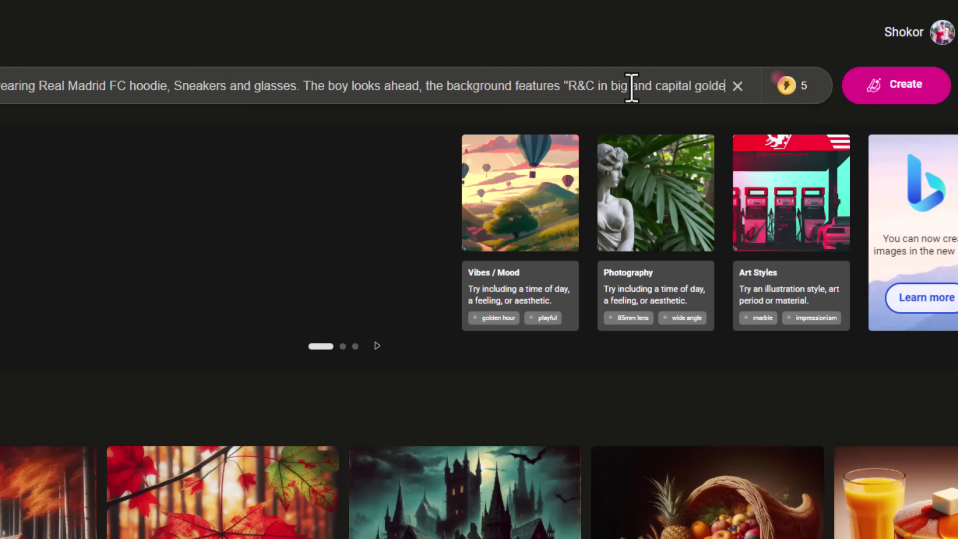
type("n ")
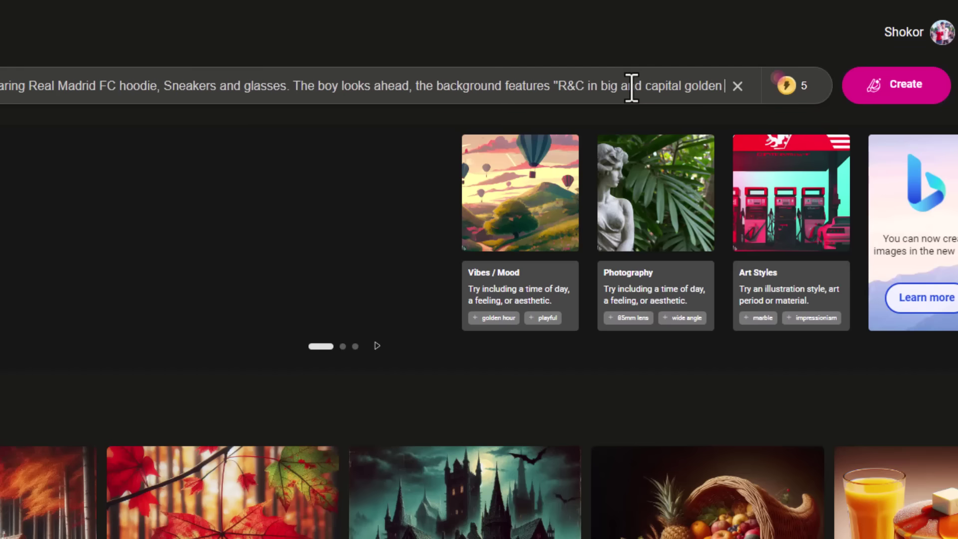
type("for")
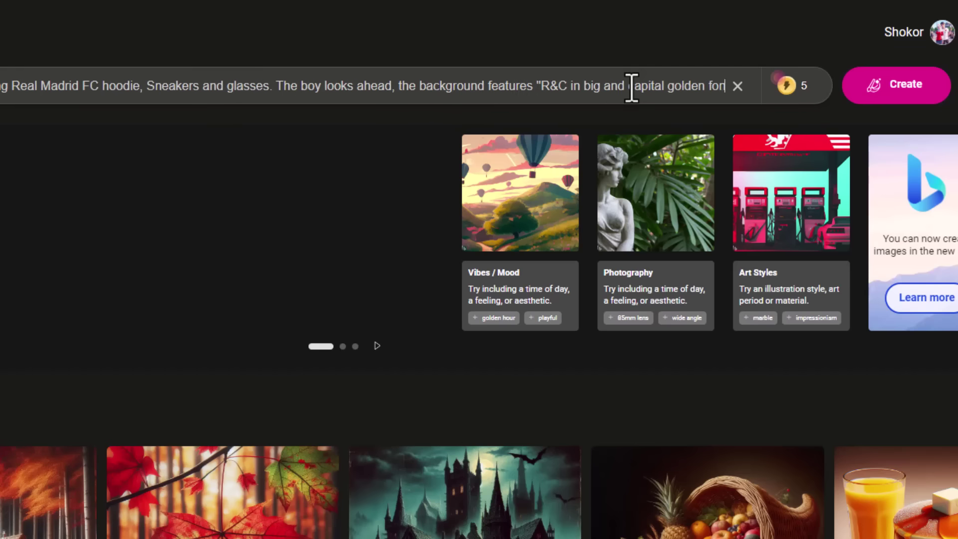
type("ts on the ")
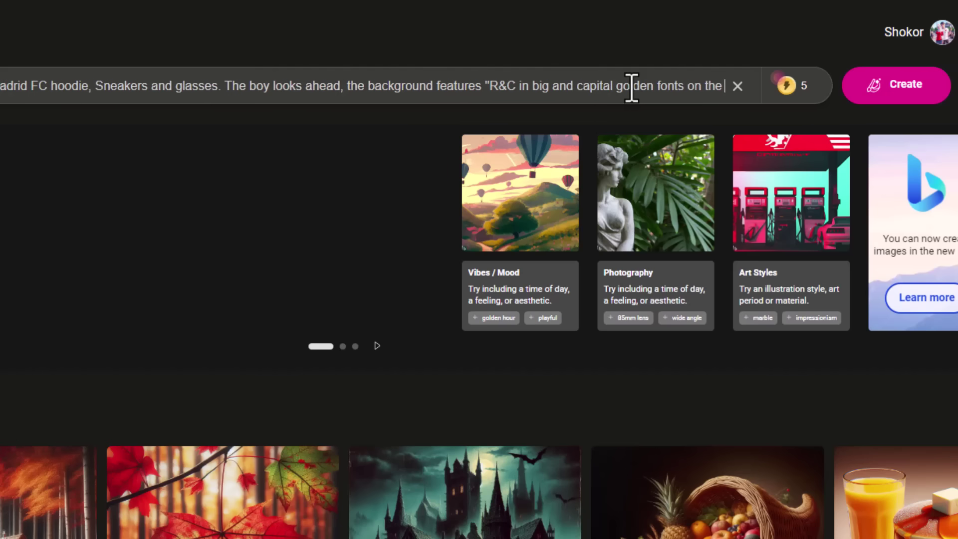
type("white lighting")
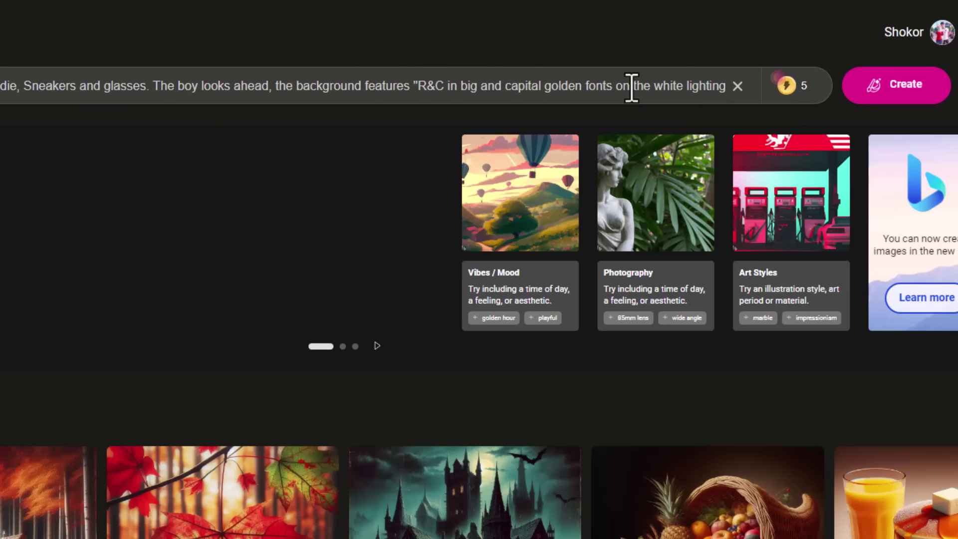
type(" wall. ")
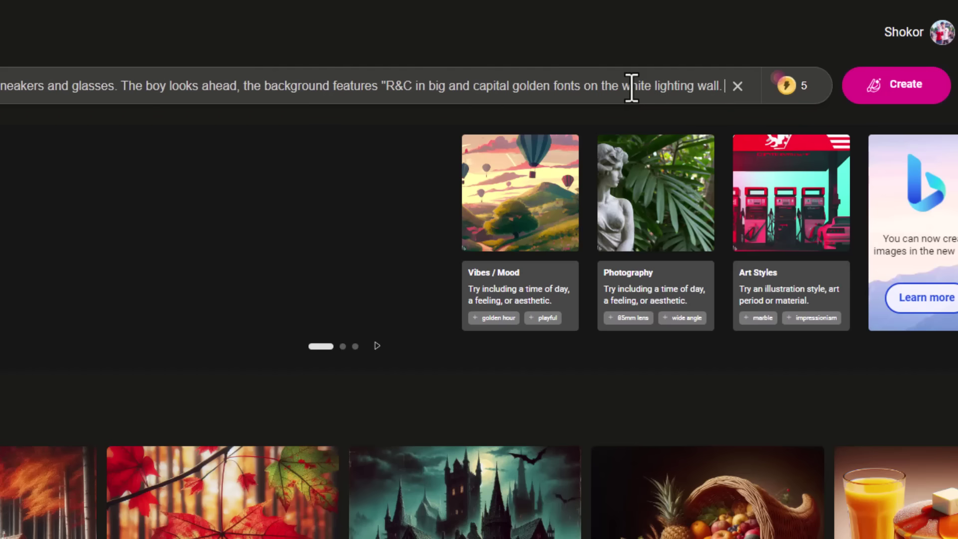
type("There")
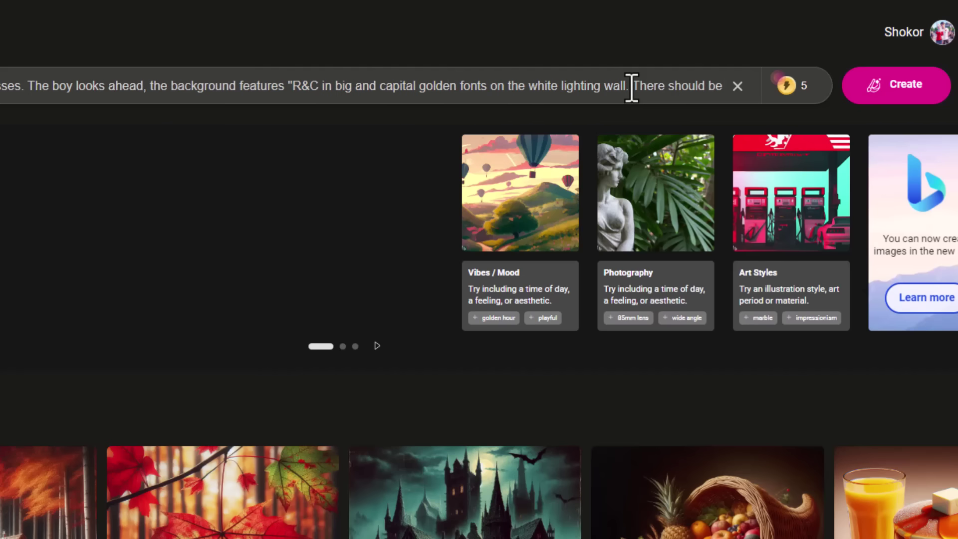
Step: Add no shadow and angel wings to the prompt, then generate the images
type("should not be shadow, a")
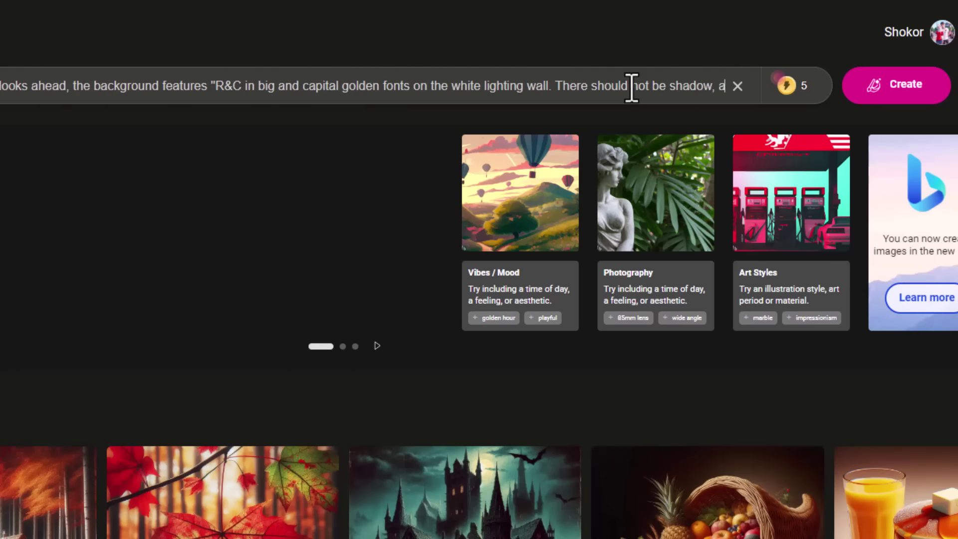
type("nd wings")
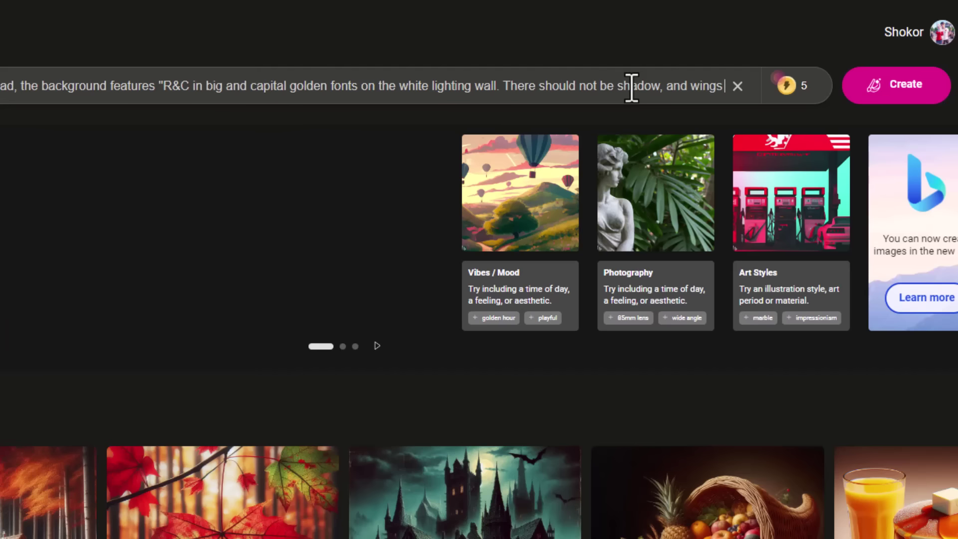
type(" should be added to ma")
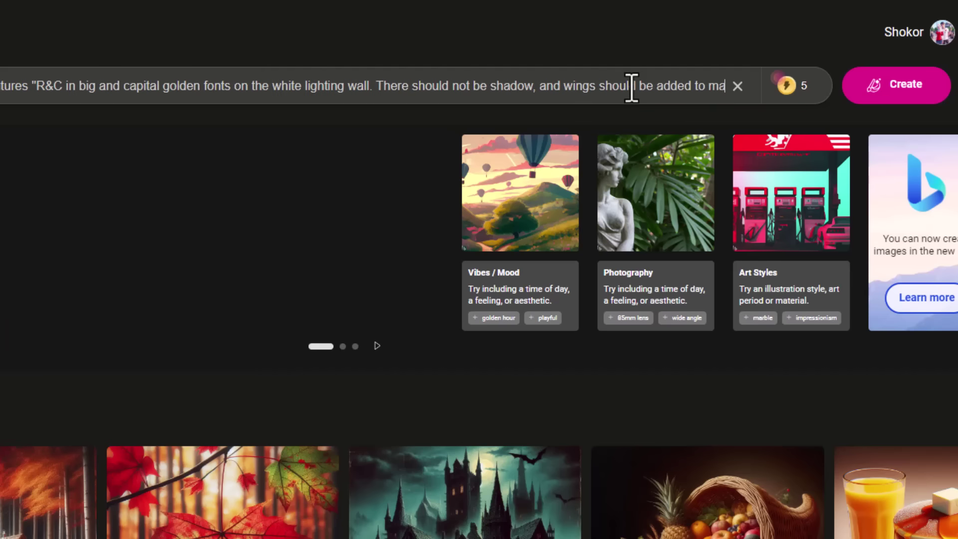
type("ke it apear as")
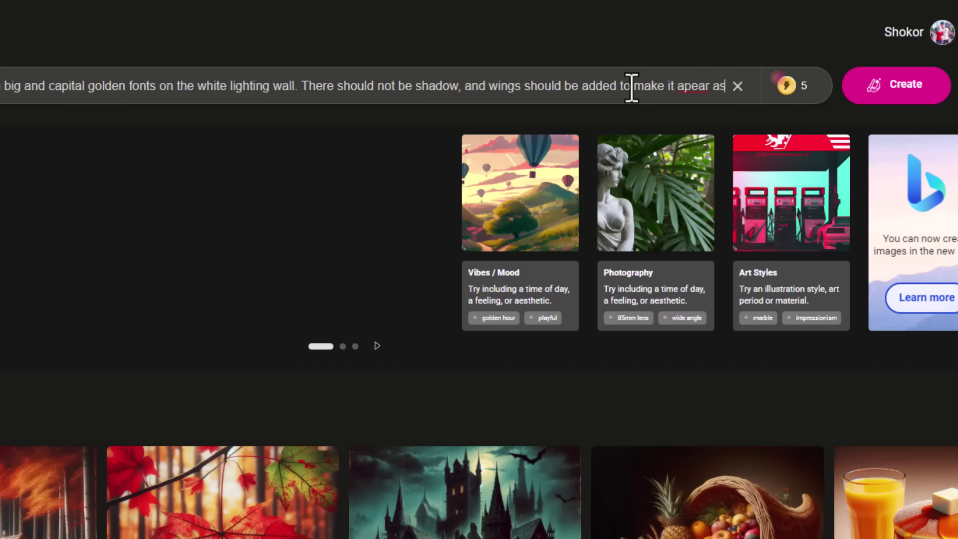
key("BackSpace")
key("BackSpace")
key("BackSpace")
key("BackSpace")
key("BackSpace")
key("BackSpace")
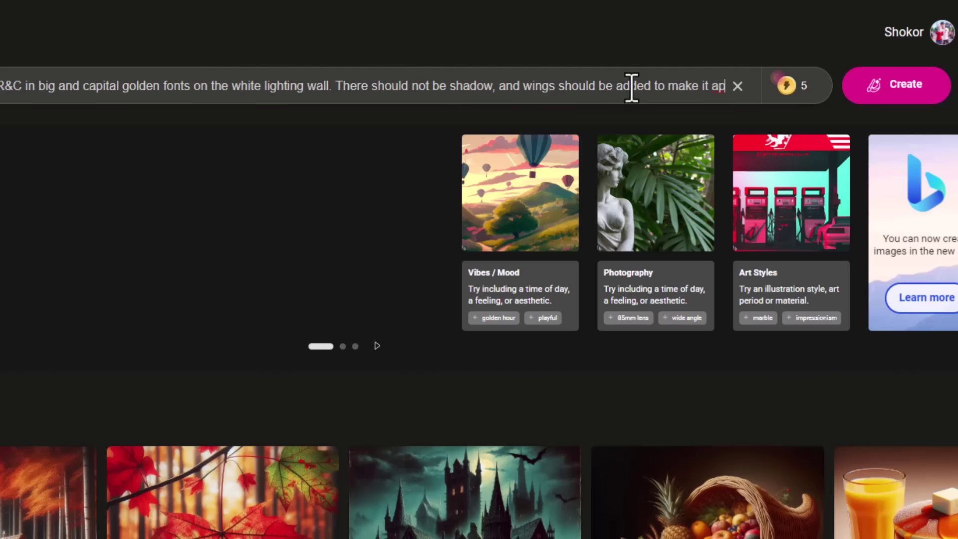
type("pear as if")
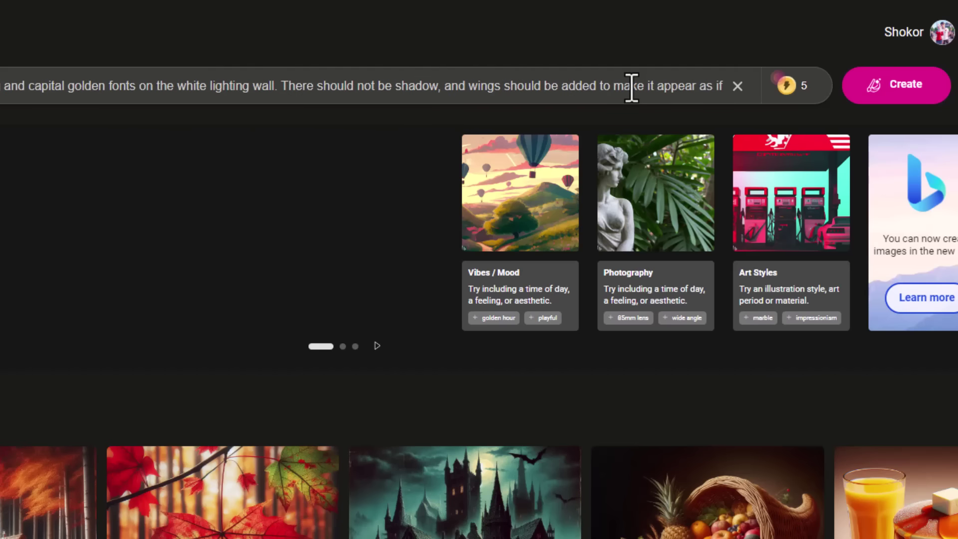
type(" he and she")
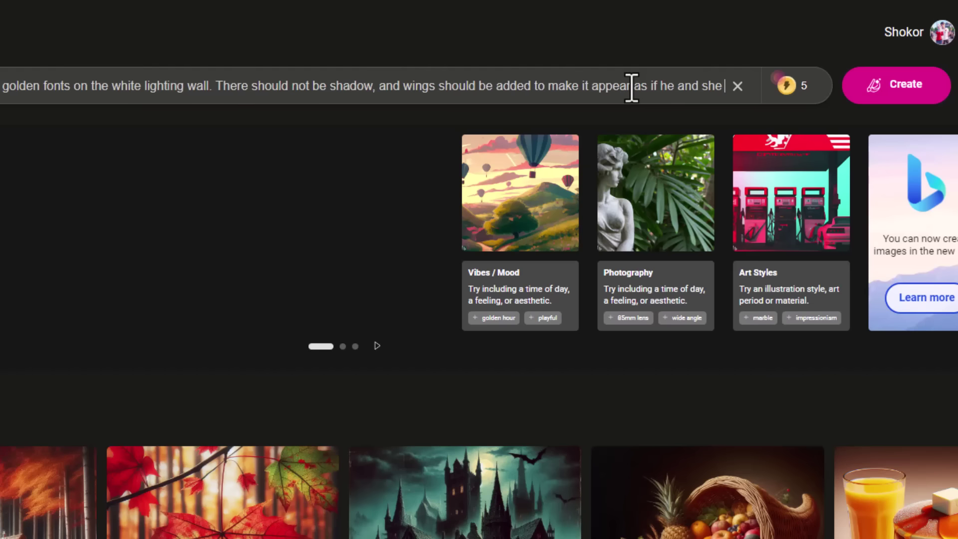
type(" is an")
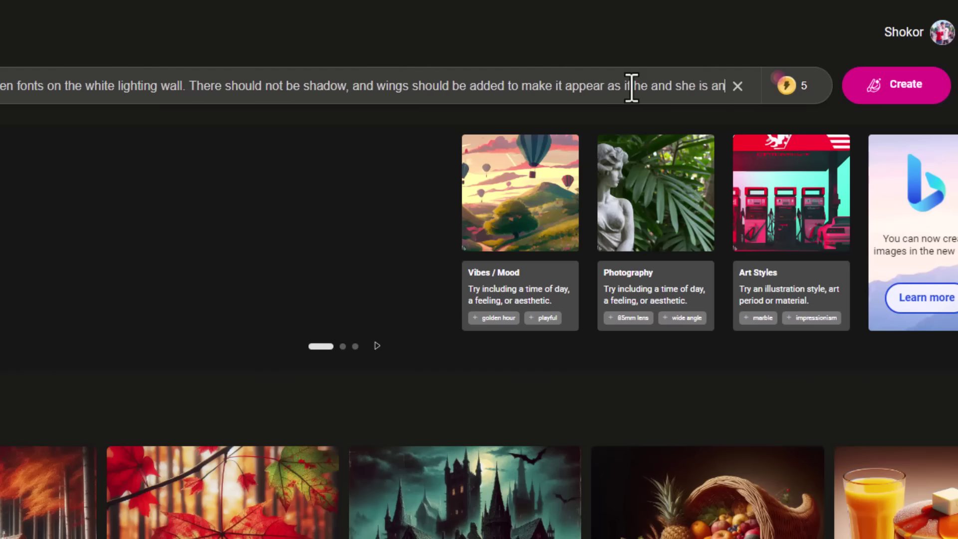
type(" ang")
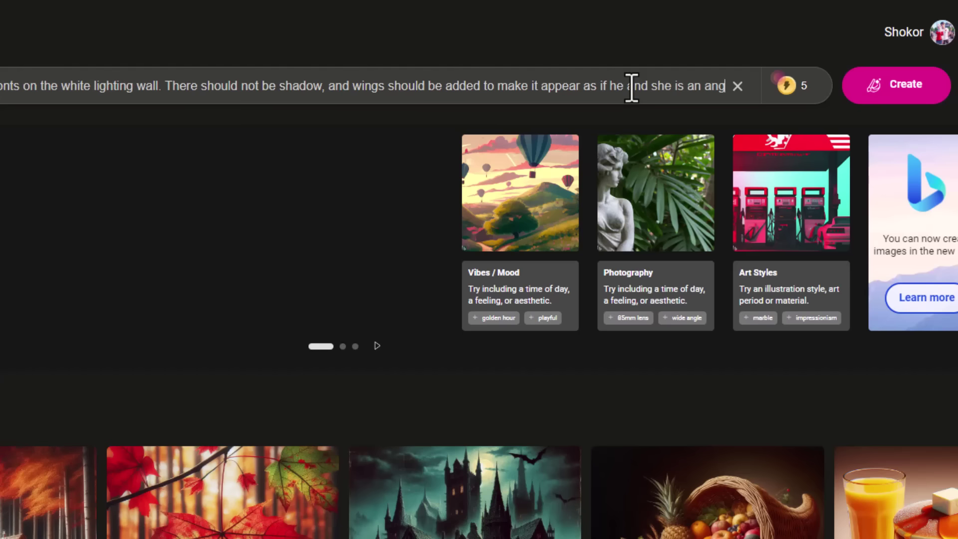
type("el.")
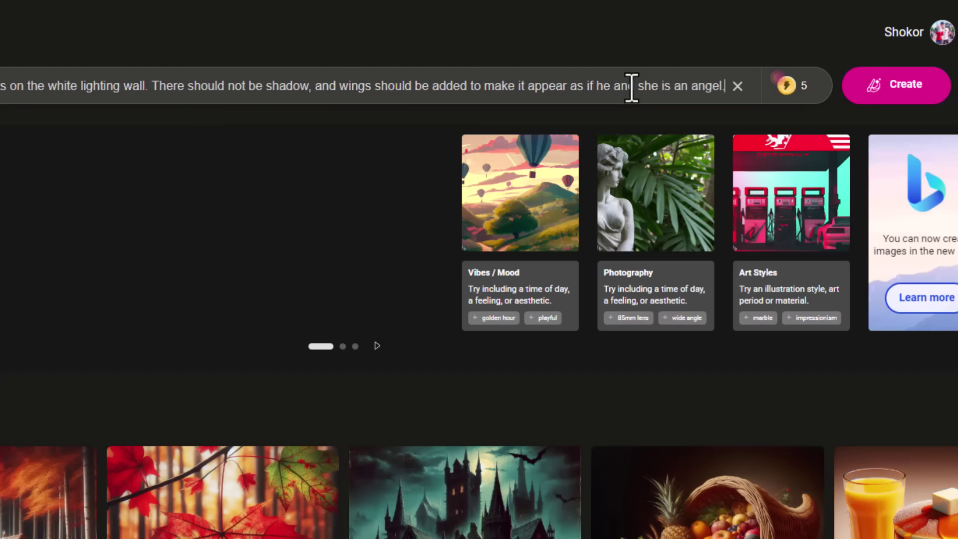
left_click(887, 94)
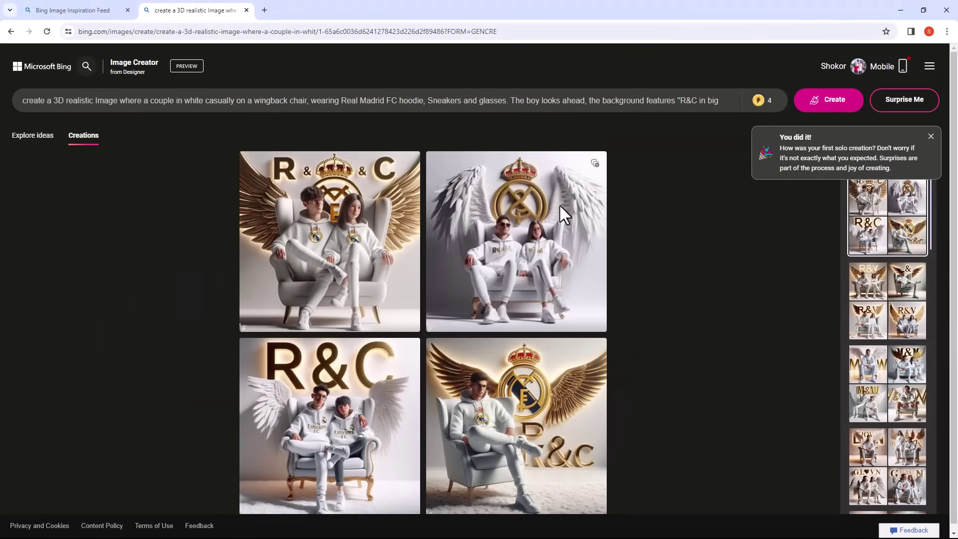
Step: View each of the four generated images full-size in turn, then close the viewer
left_click(347, 265)
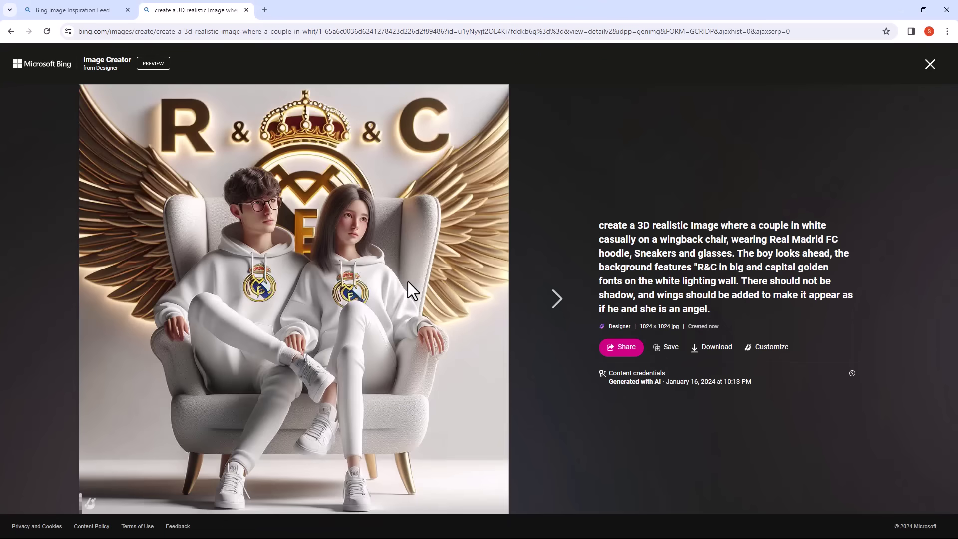
left_click(553, 300)
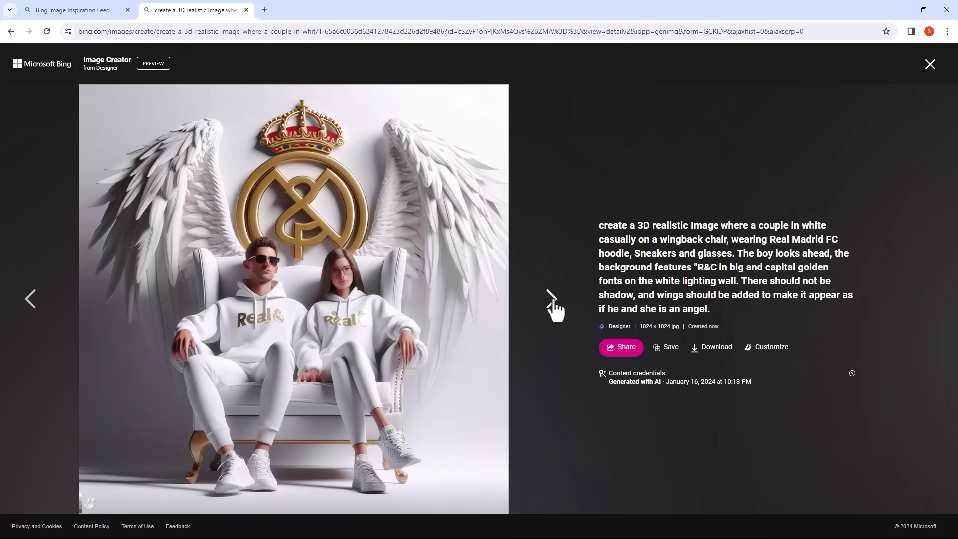
left_click(552, 303)
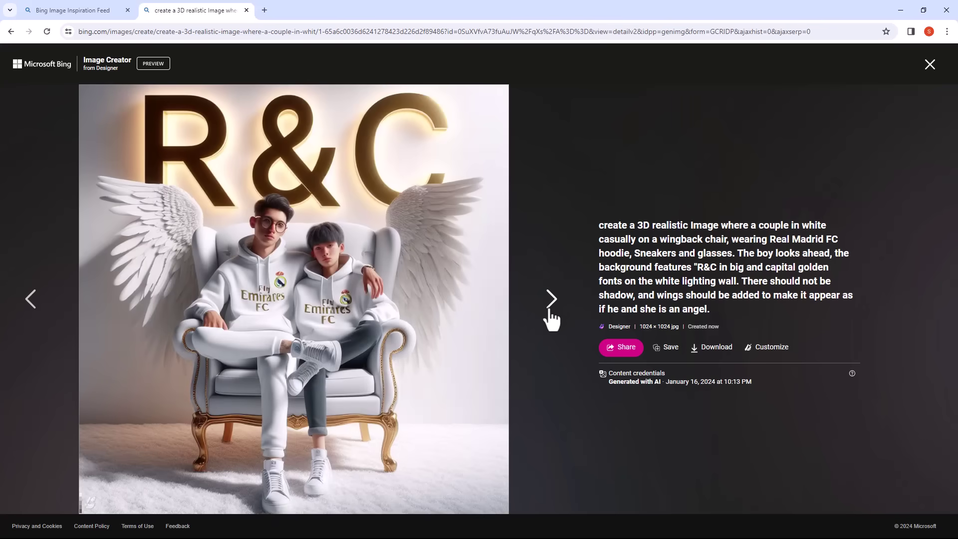
left_click(553, 305)
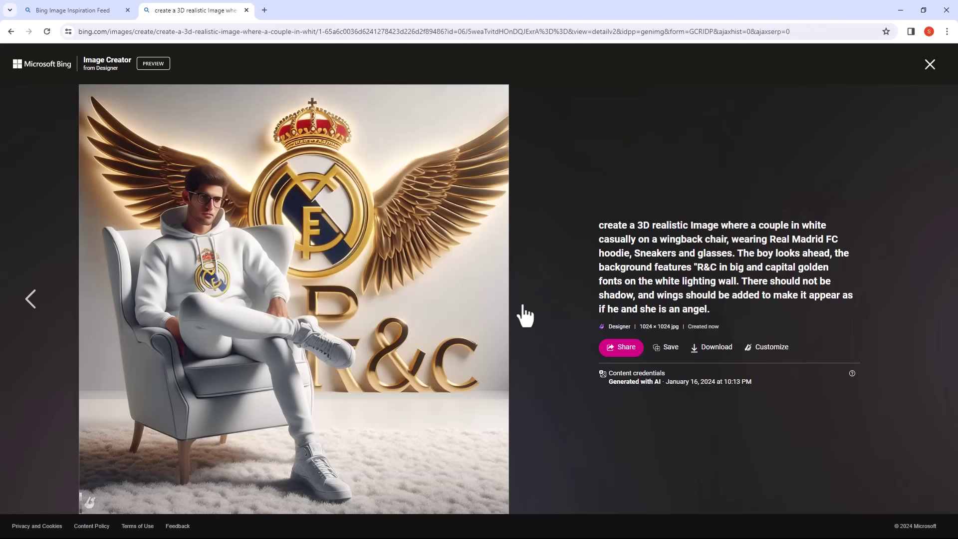
left_click(929, 65)
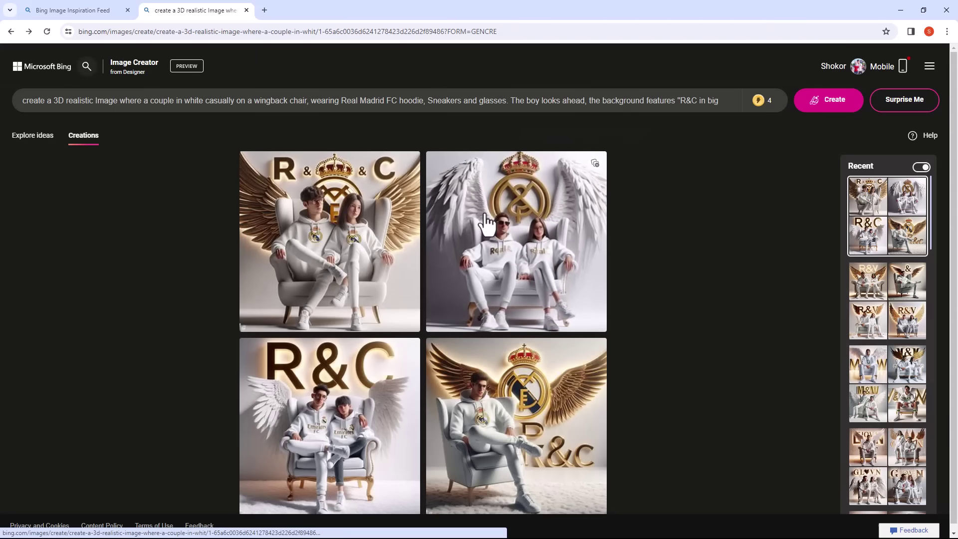
Step: Replace 'Real Madrid FC' with 'Indian national football team' in the prompt
left_click(370, 103)
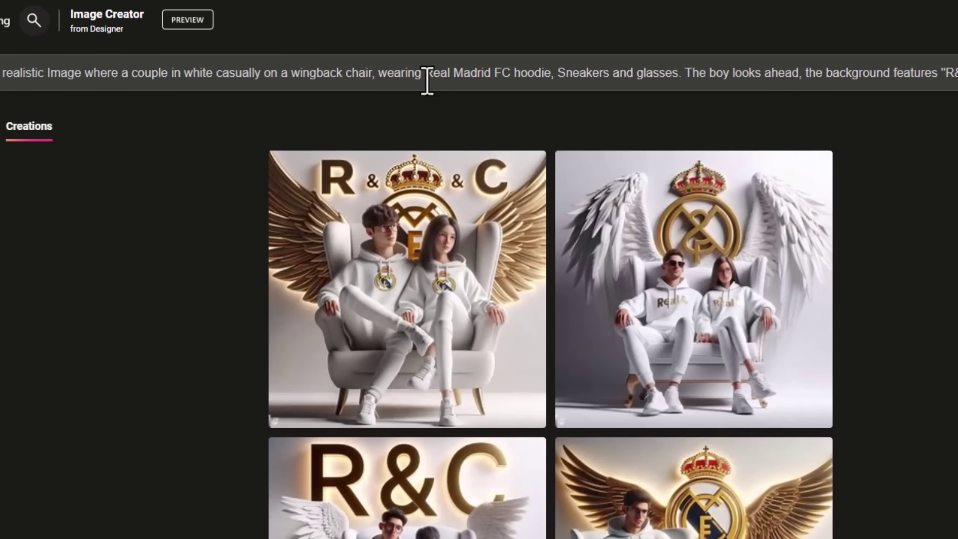
left_click_drag(428, 82, 511, 85)
type("India")
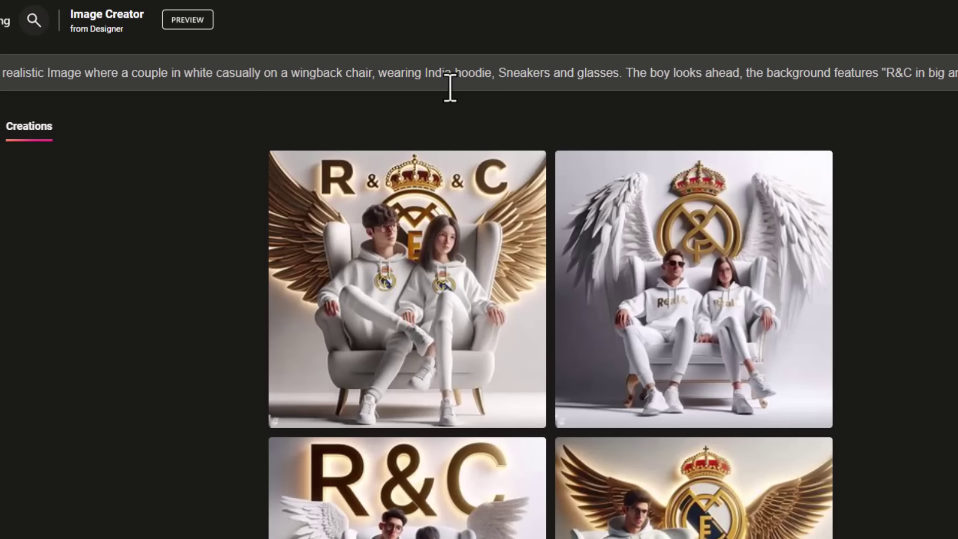
type("n n")
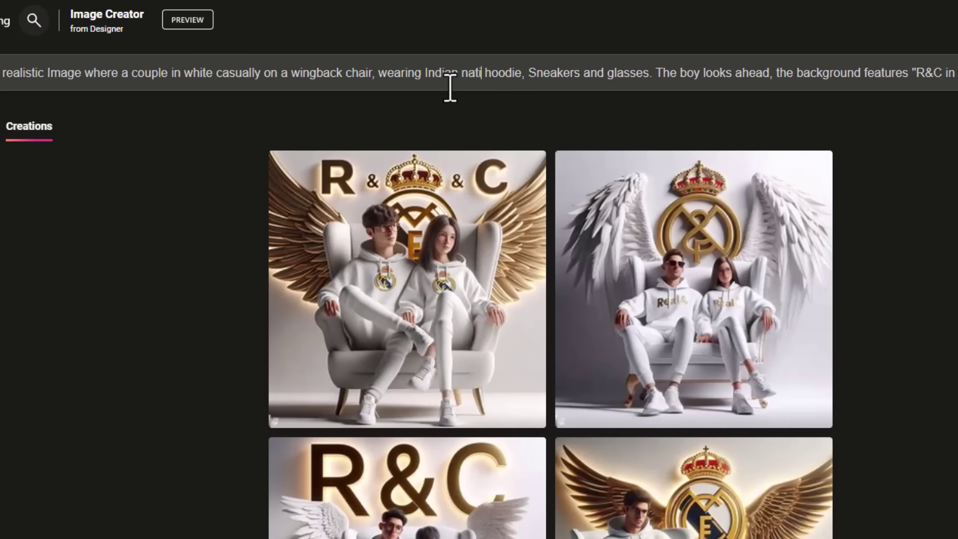
type("ational team")
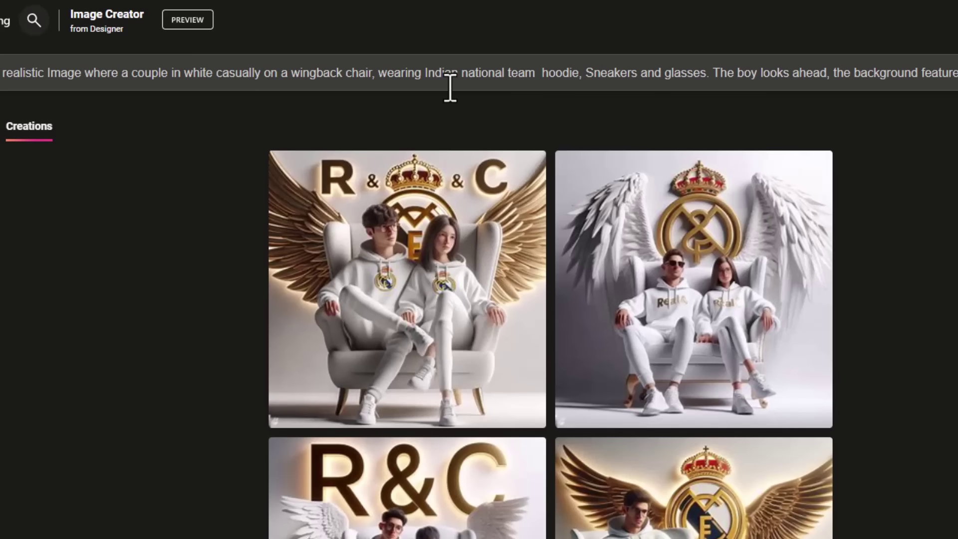
key("BackSpace")
key("BackSpace")
key("BackSpace")
key("BackSpace")
key("BackSpace")
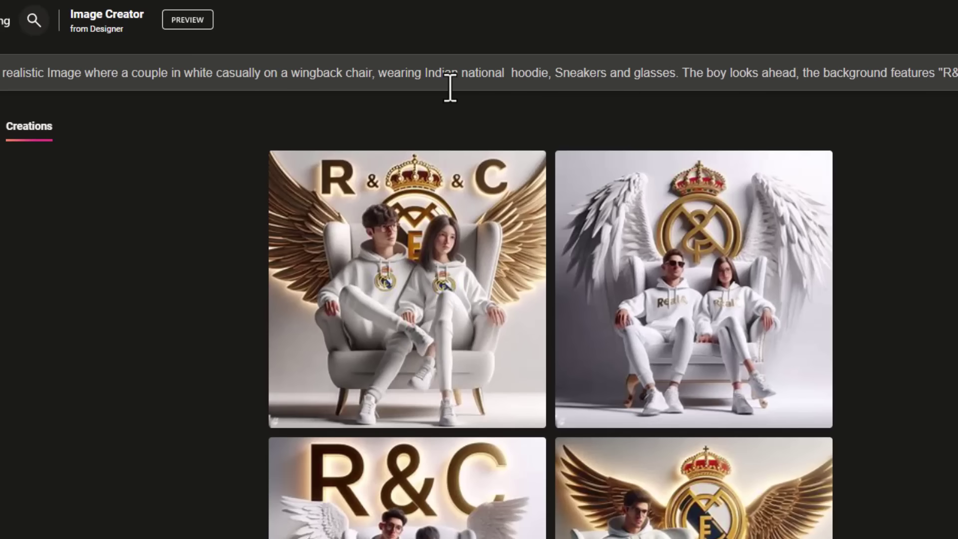
type("football")
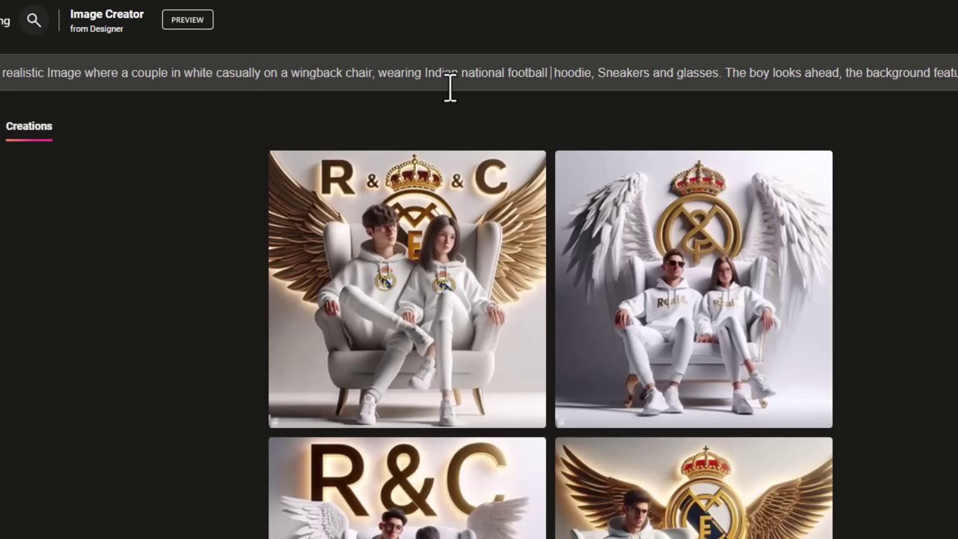
type(" team")
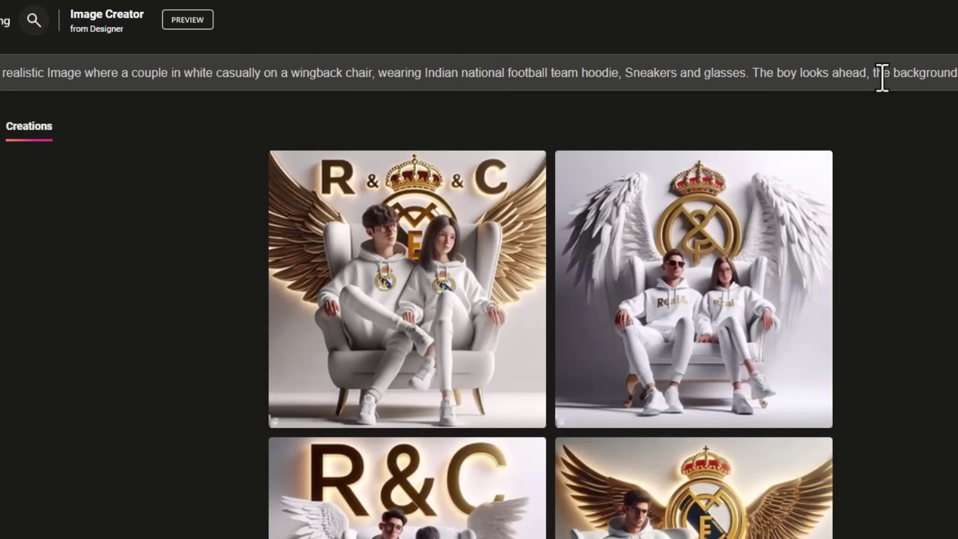
Step: Change the wall lettering in the prompt from 'R&C' to 'B&R'
left_click_drag(882, 79, 953, 80)
left_click(648, 74)
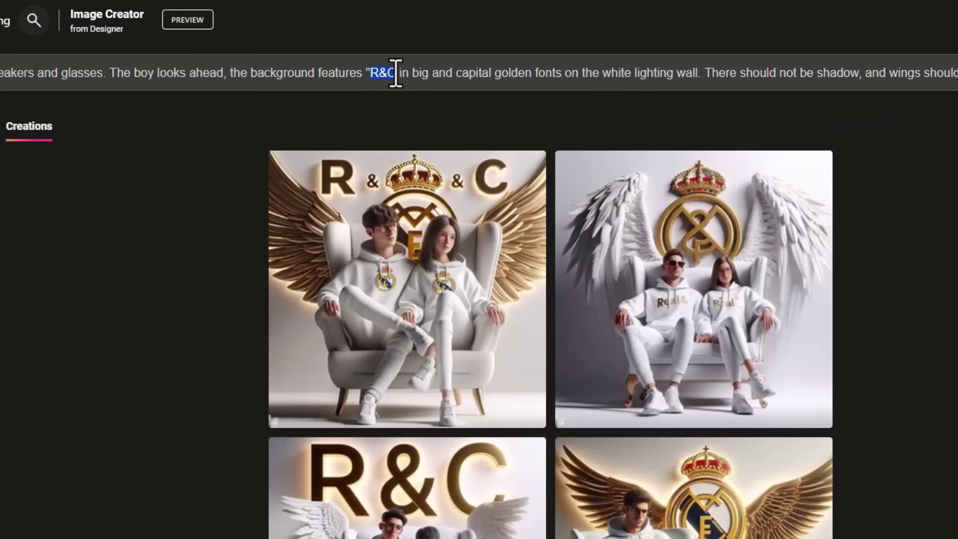
type("B&")
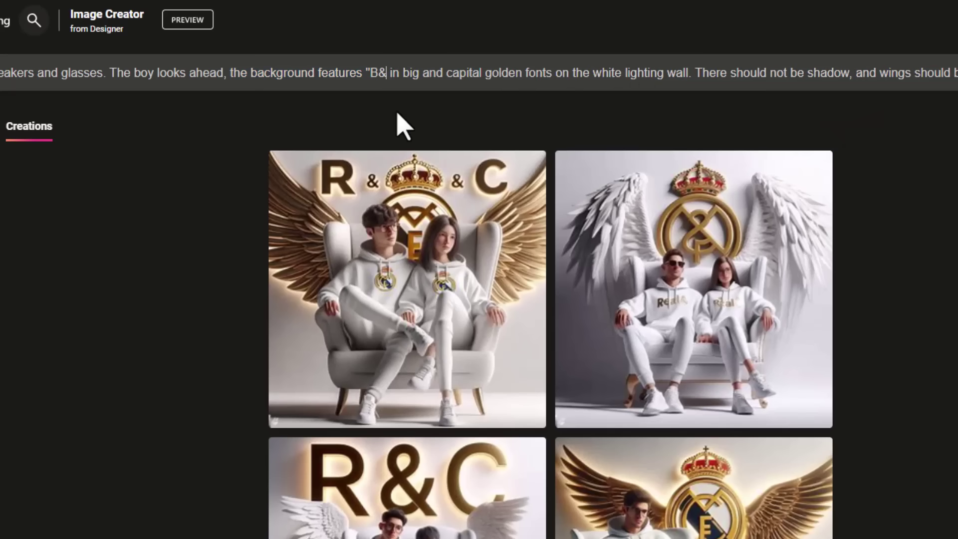
type("R\"")
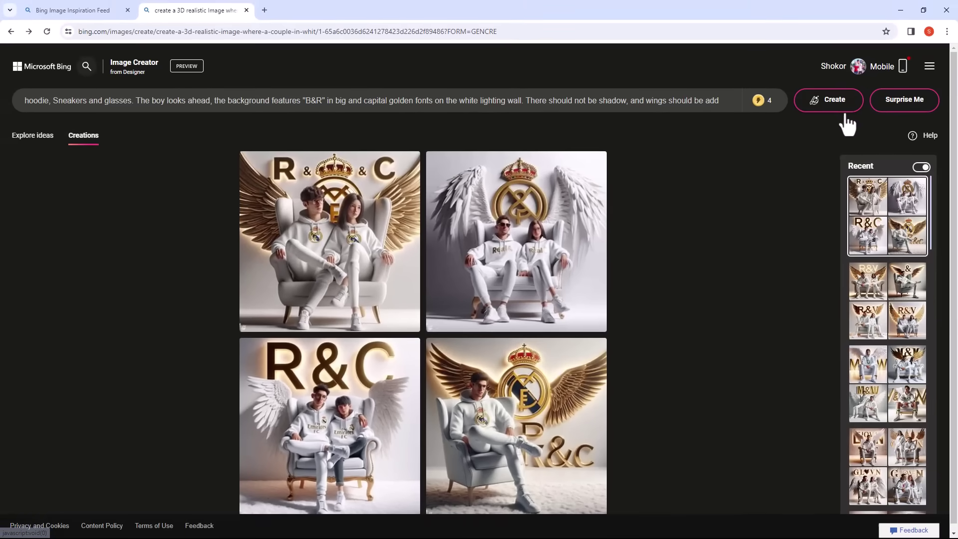
Step: Generate images from the revised prompt and download the second B&R image as a jpg
left_click(825, 107)
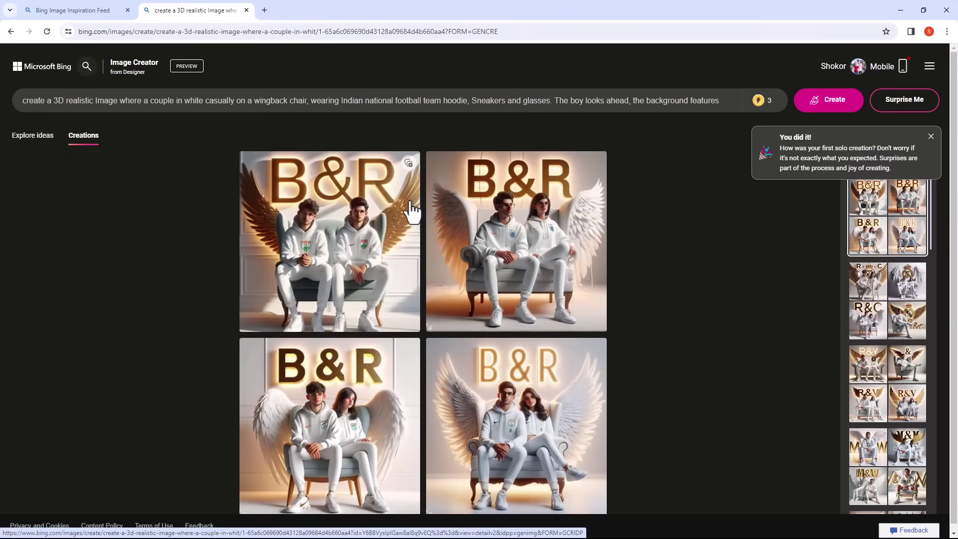
left_click(482, 254)
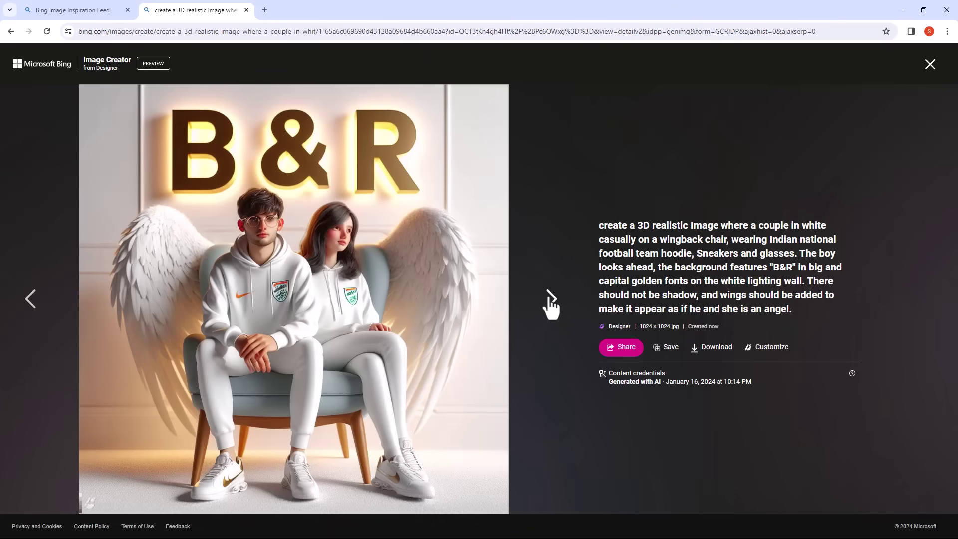
left_click(551, 299)
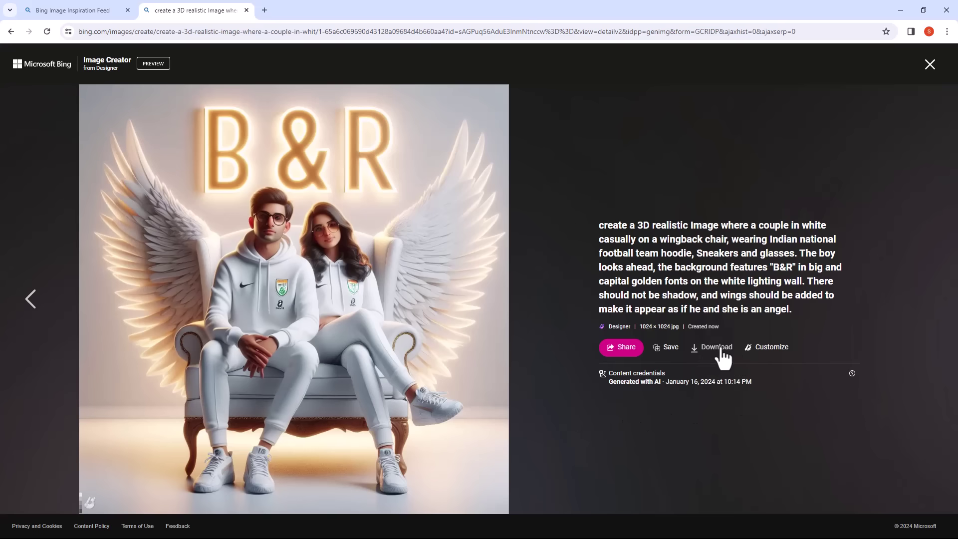
left_click(713, 349)
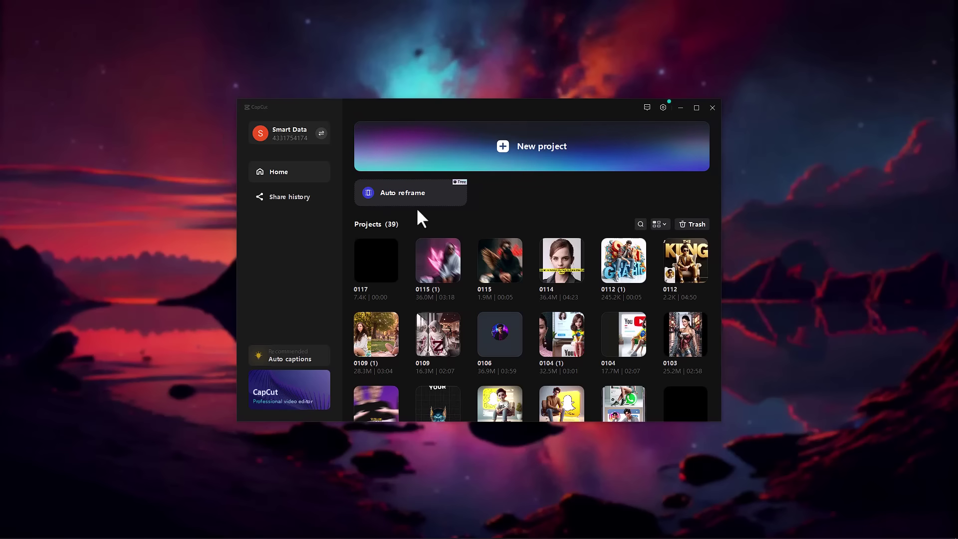
Step: Start a new maximised CapCut project and import the S♥B winged-couple jpg
left_click(527, 146)
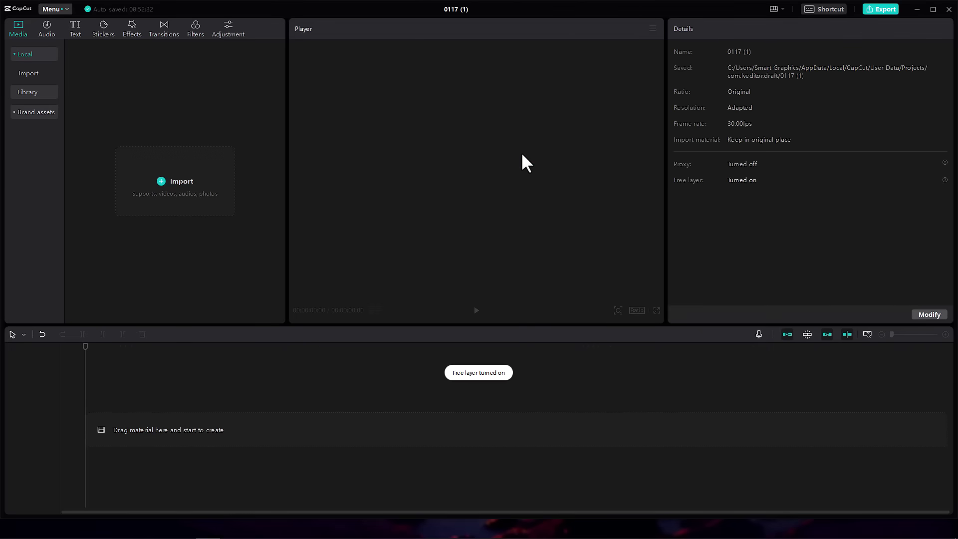
left_click(933, 9)
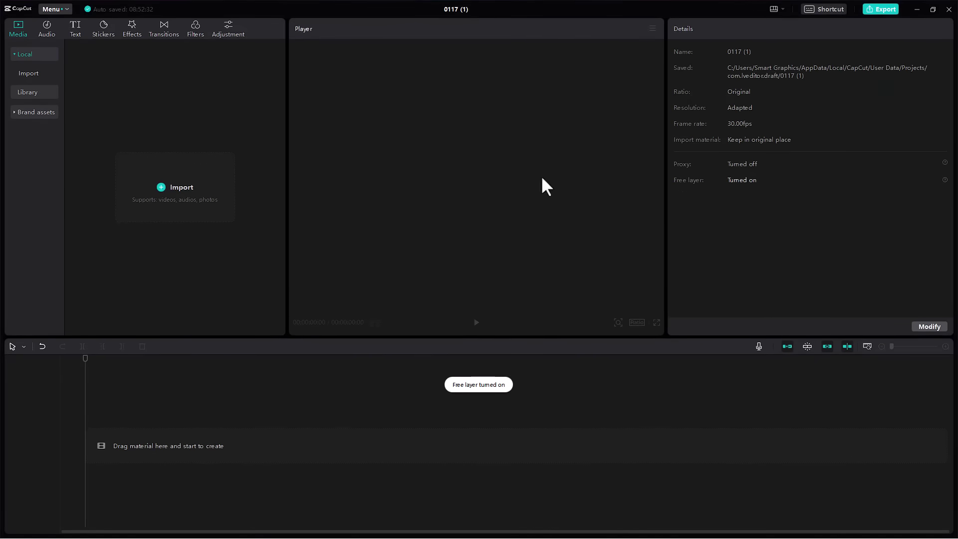
left_click(188, 190)
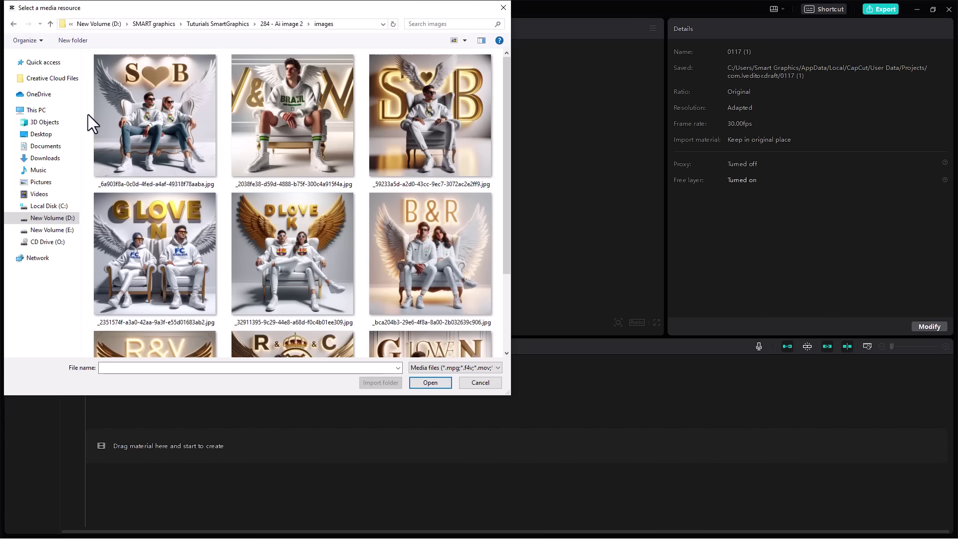
left_click(161, 121)
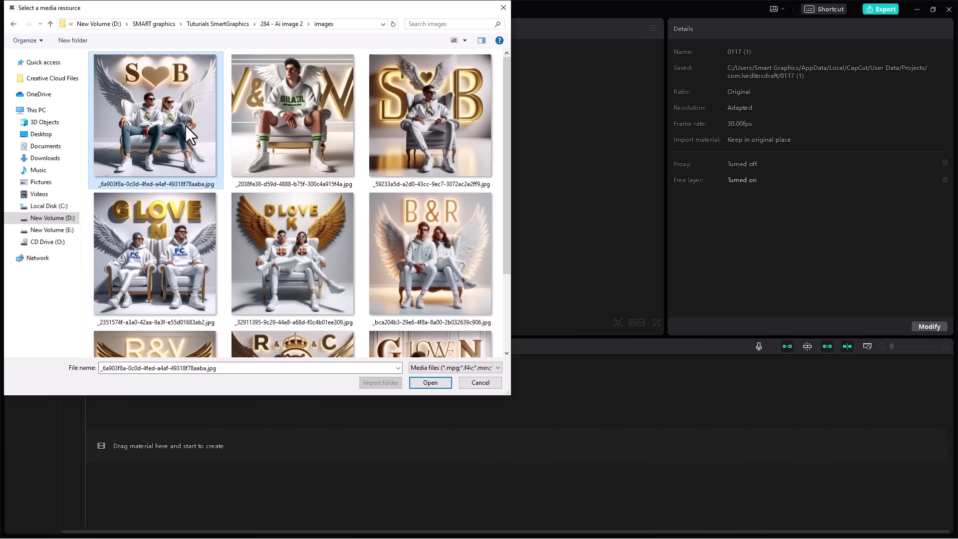
left_click(430, 383)
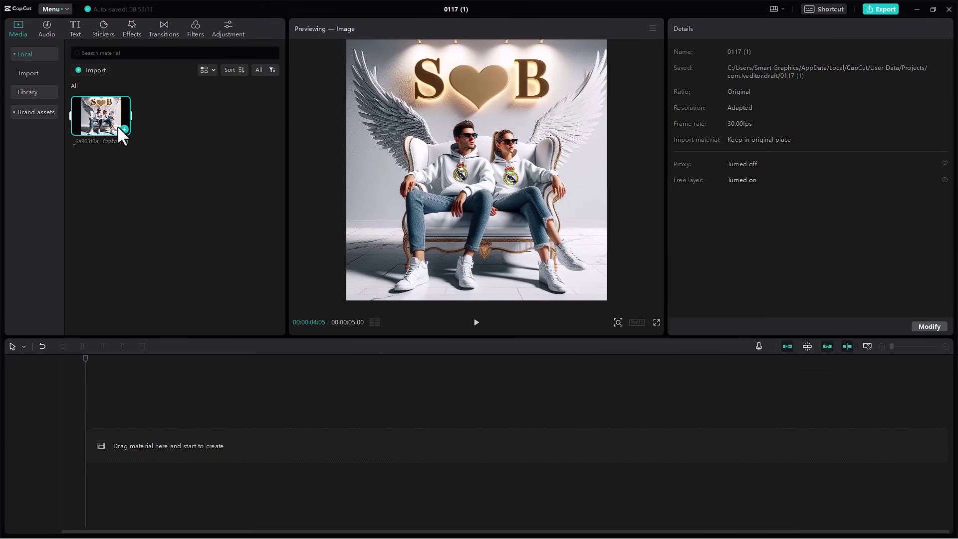
Step: Put the image on the timeline, apply the 3D Zoom AI style, and play the preview
left_click_drag(118, 125, 137, 448)
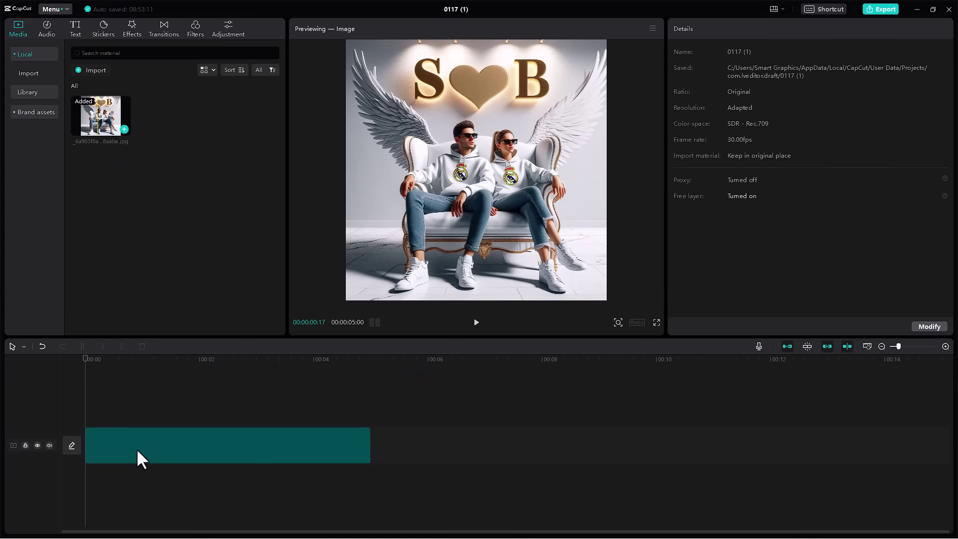
left_click(136, 448)
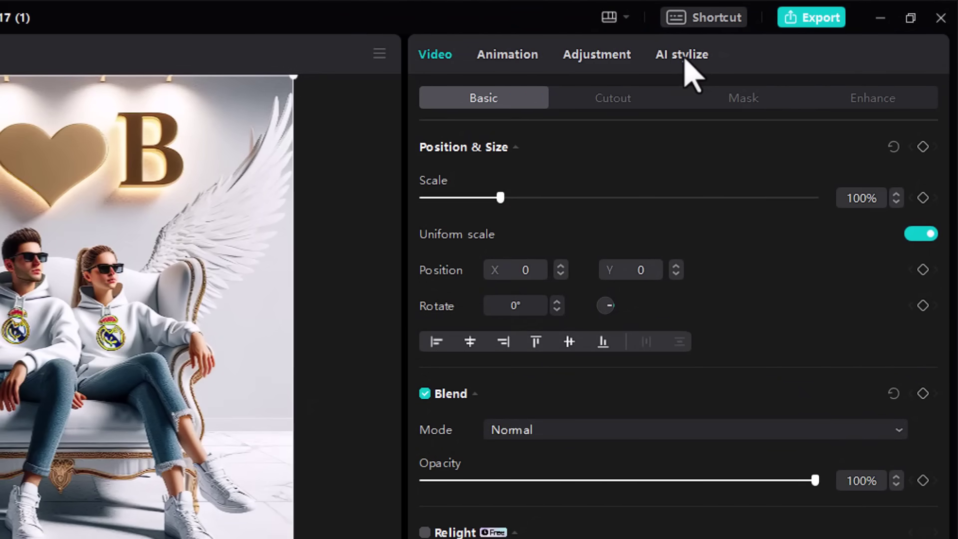
left_click(685, 59)
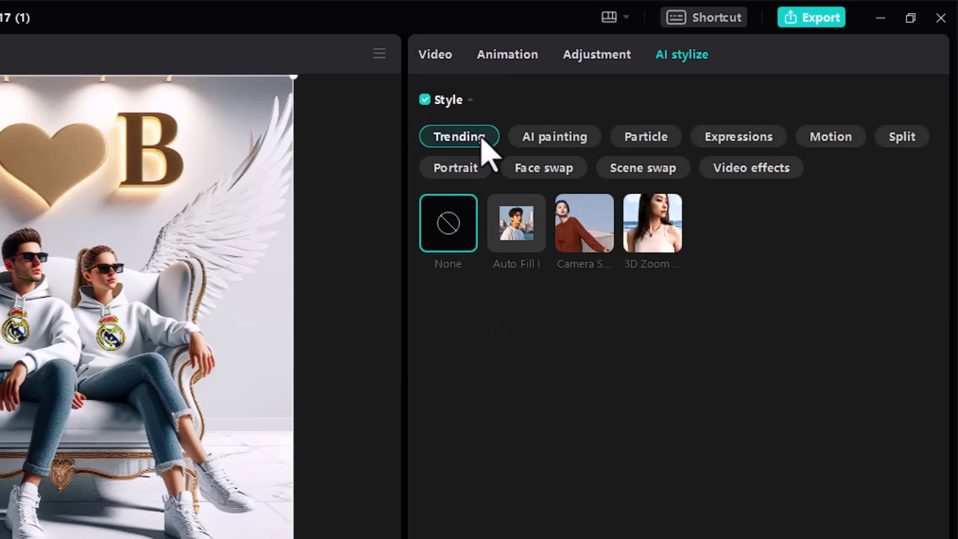
left_click(648, 244)
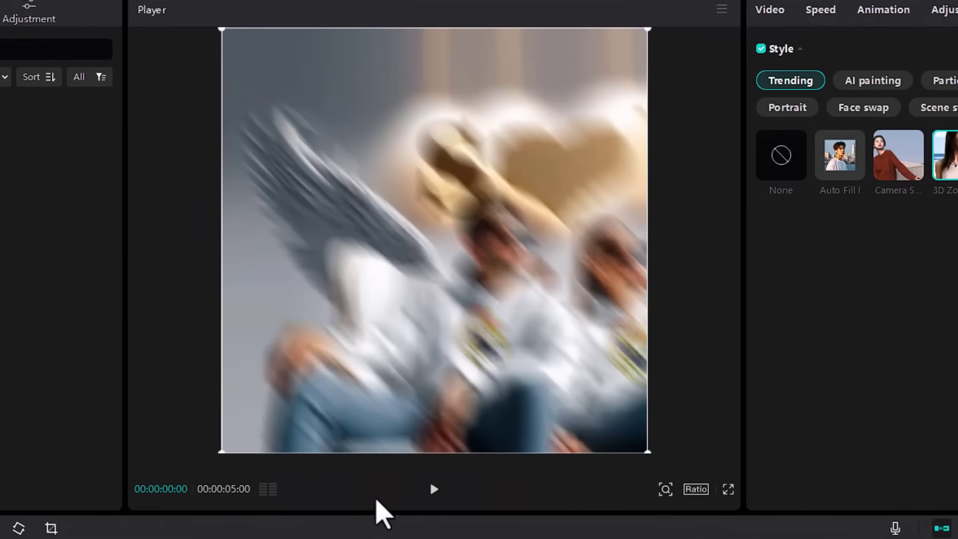
left_click(433, 490)
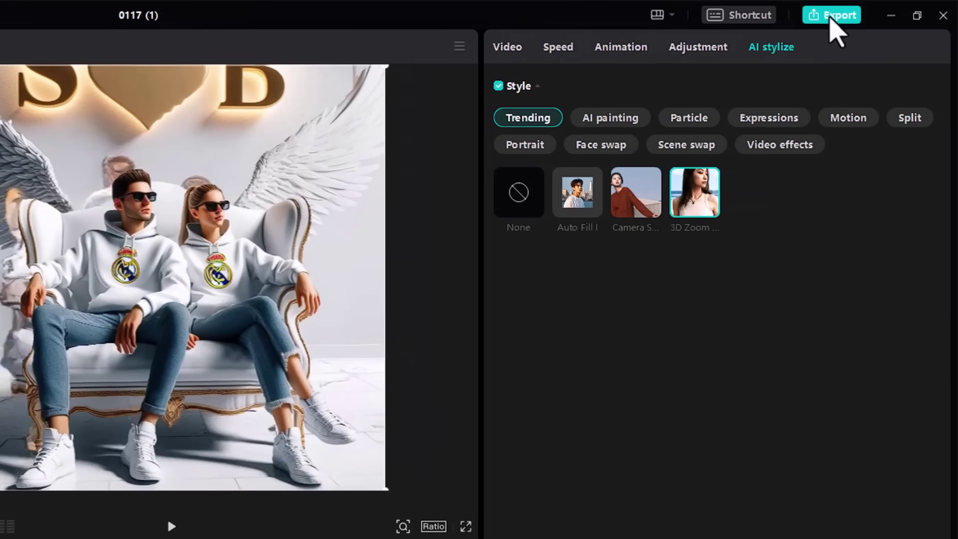
Step: Export the clip with the default 1080P, 30fps, H.264 mp4 settings
left_click(832, 20)
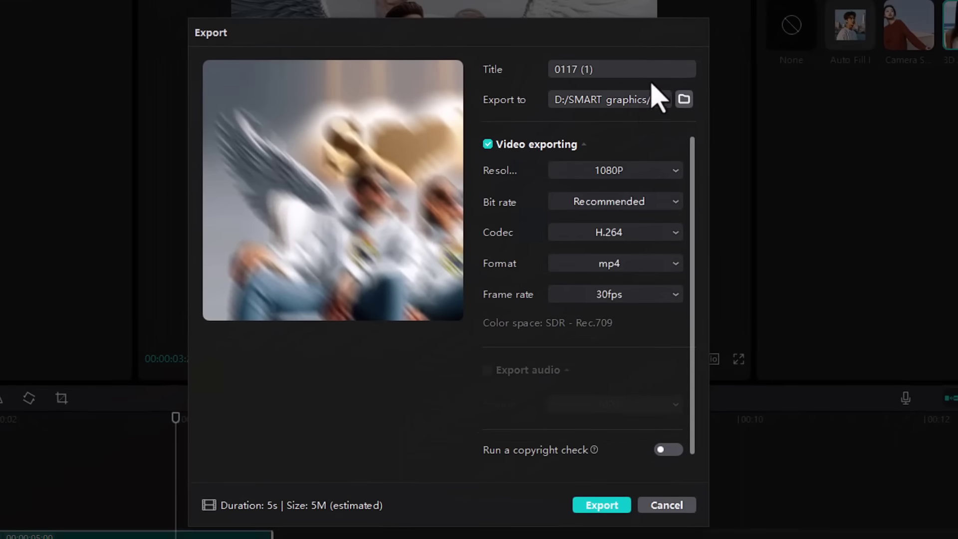
left_click_drag(639, 70, 544, 70)
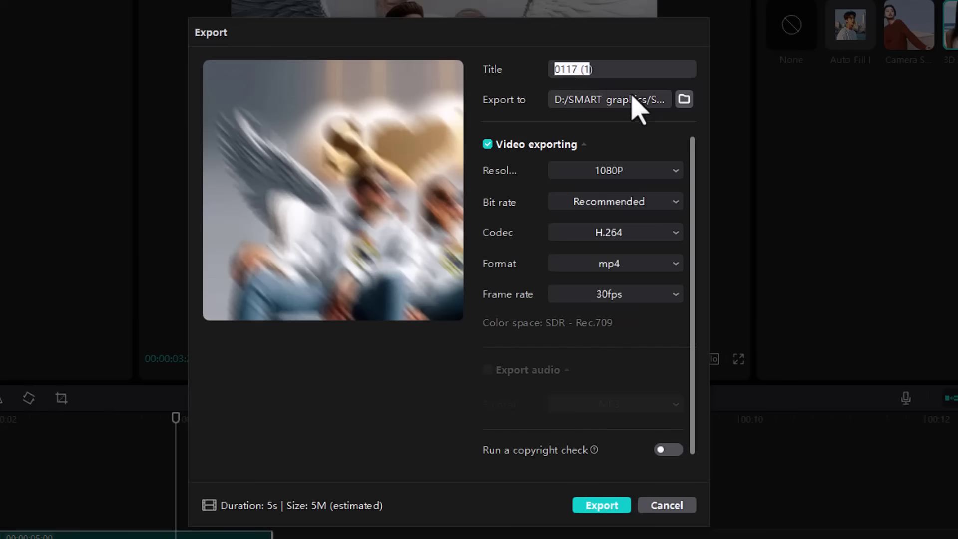
left_click(517, 111)
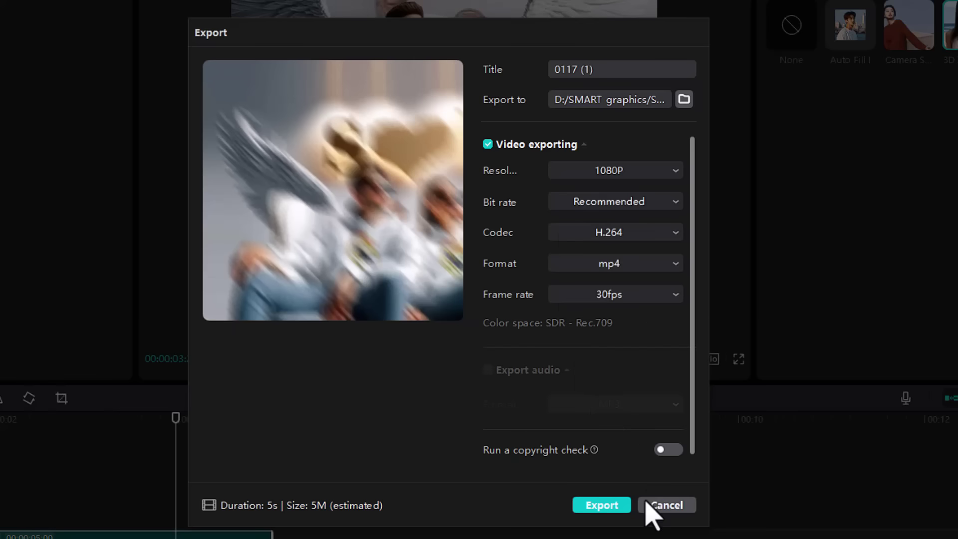
left_click(601, 514)
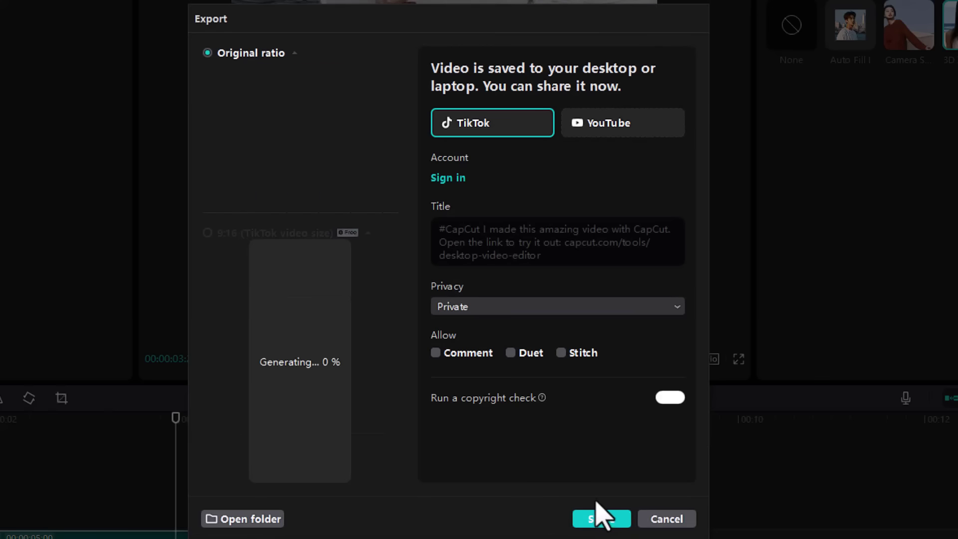